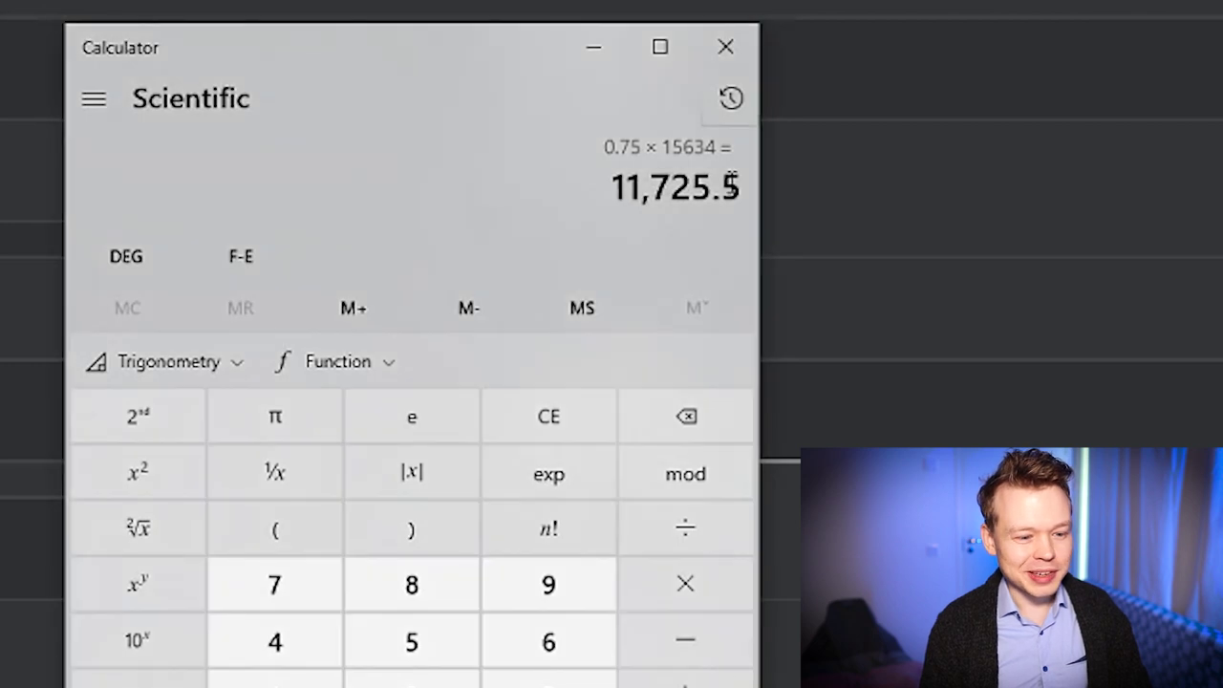
drag(731, 185, 605, 183)
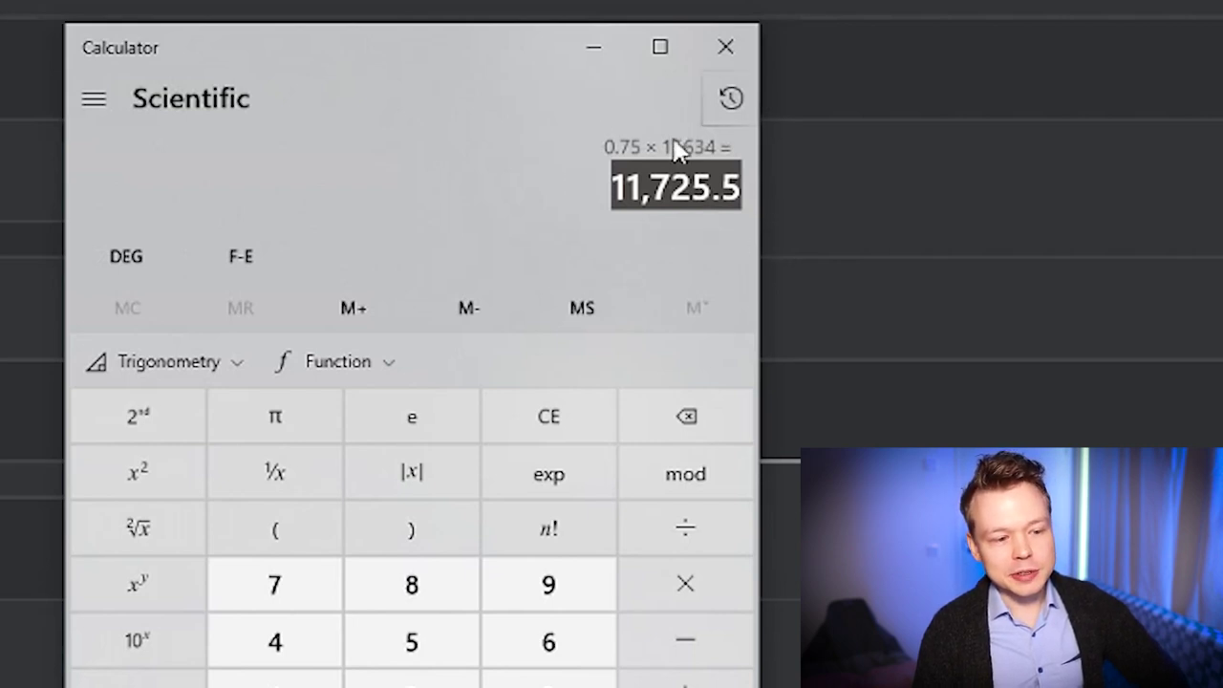
click(559, 201)
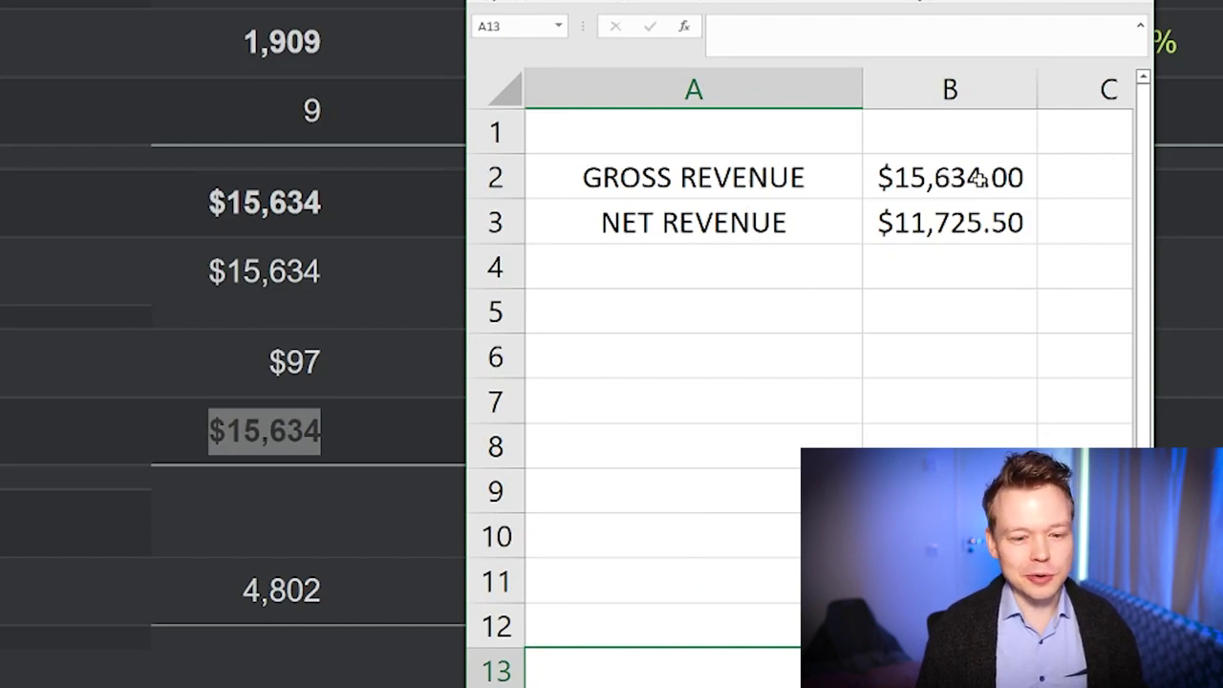
- Add a row labelled TO MY COMPANY in A4 and calculate 70% of net revenue in B4 with =0.7*B3
click(806, 272)
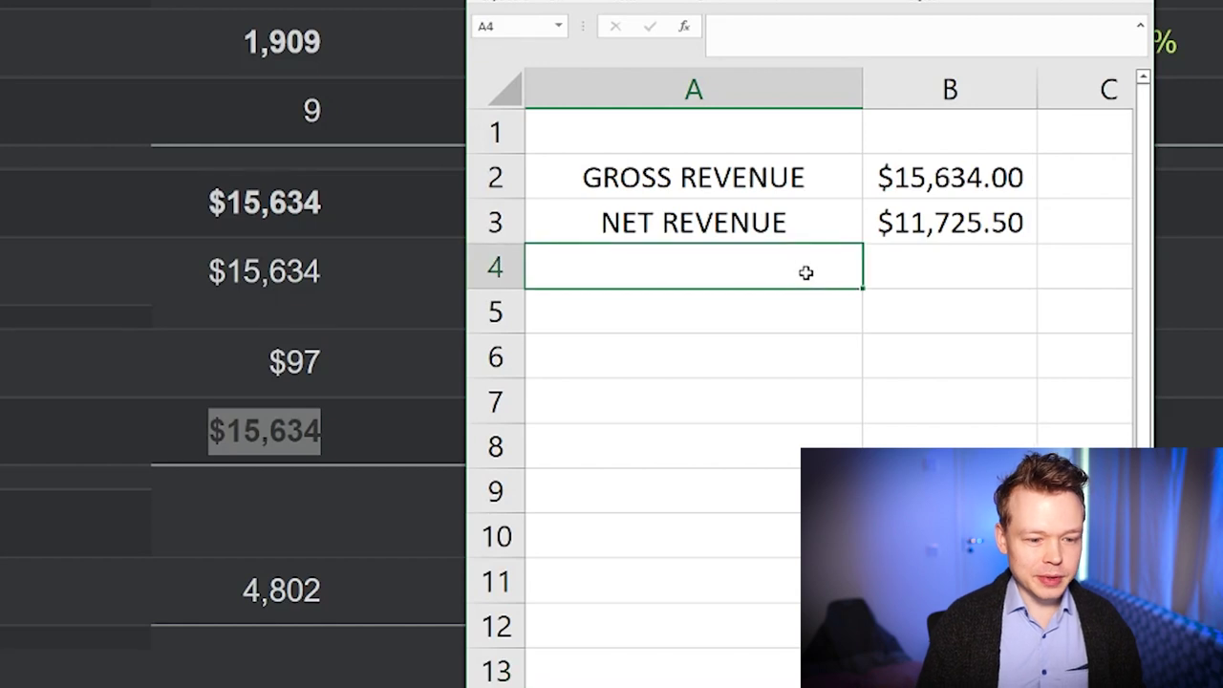
text(TO MY COMPANY)
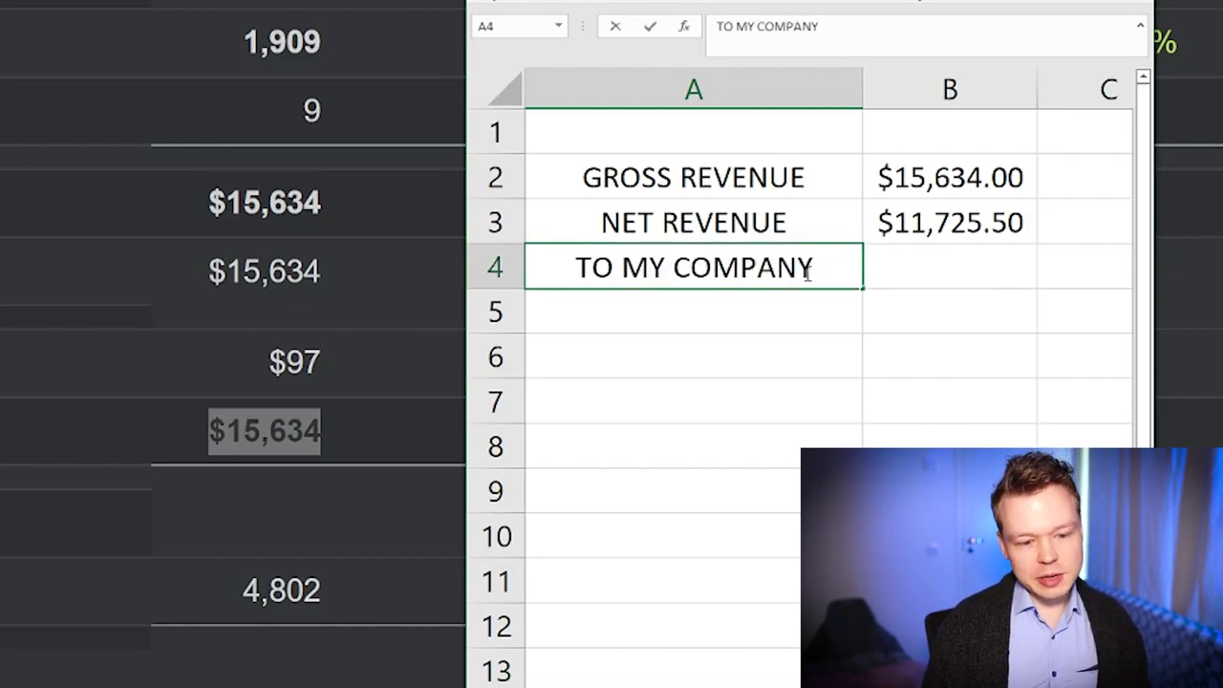
click(963, 268)
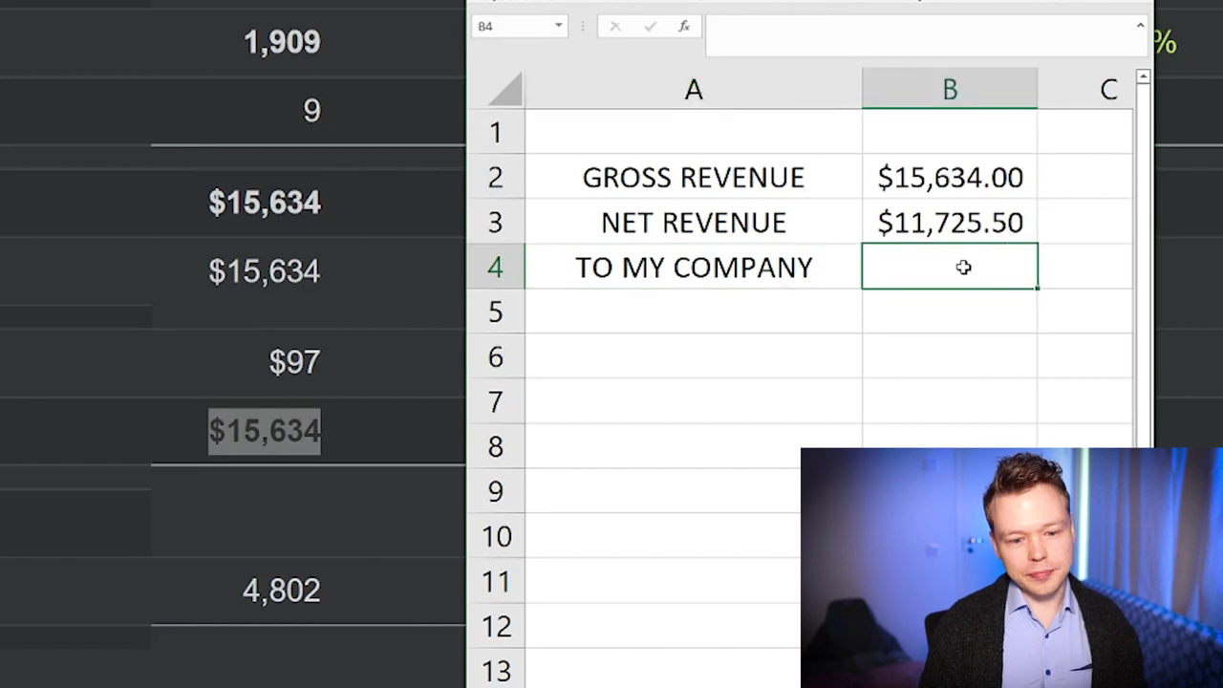
text(=0.7*)
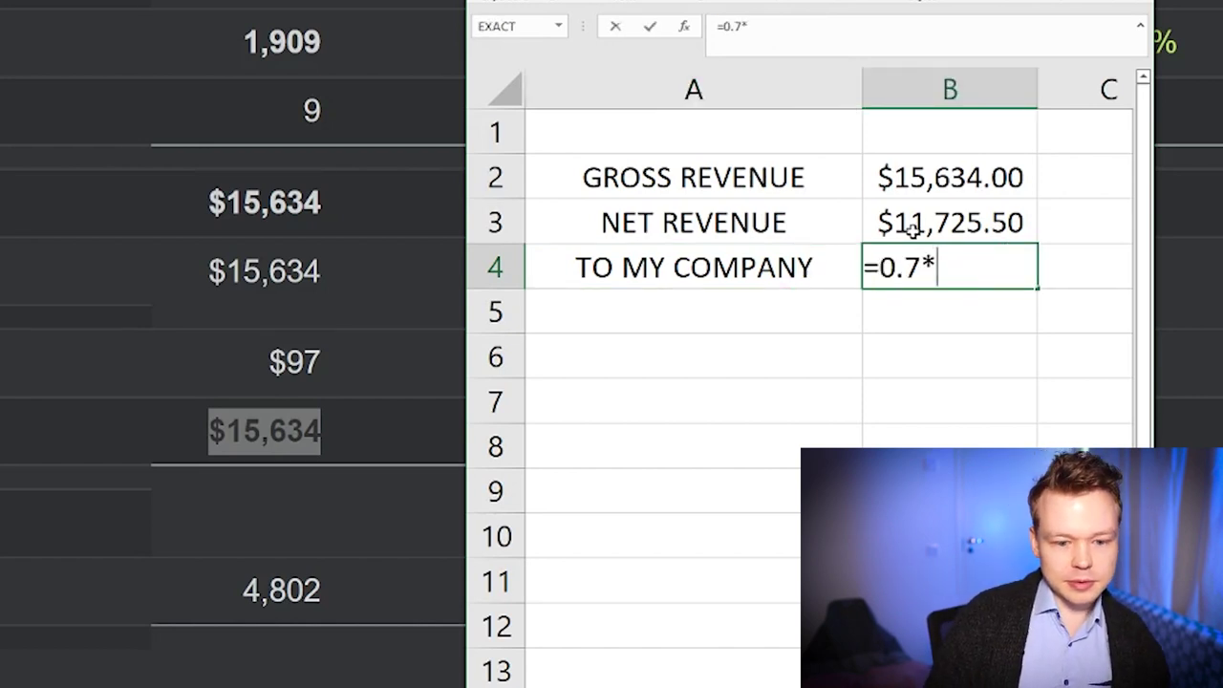
click(920, 229)
key(Return)
click(1008, 272)
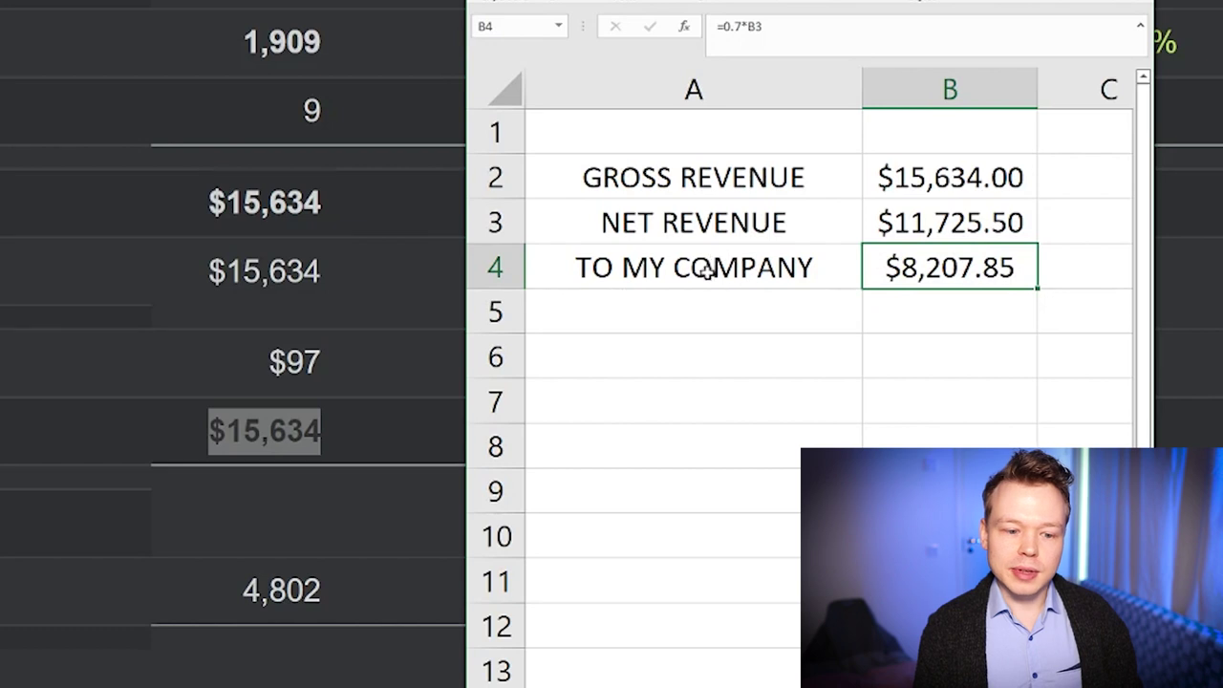
click(789, 271)
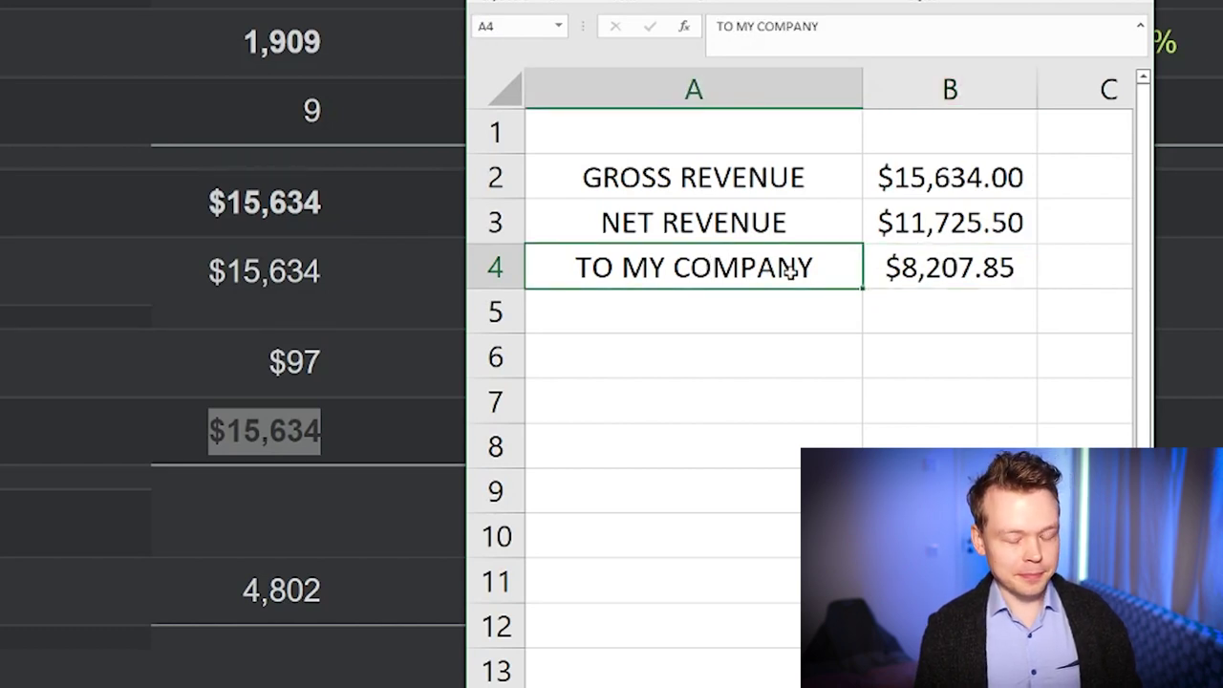
click(920, 275)
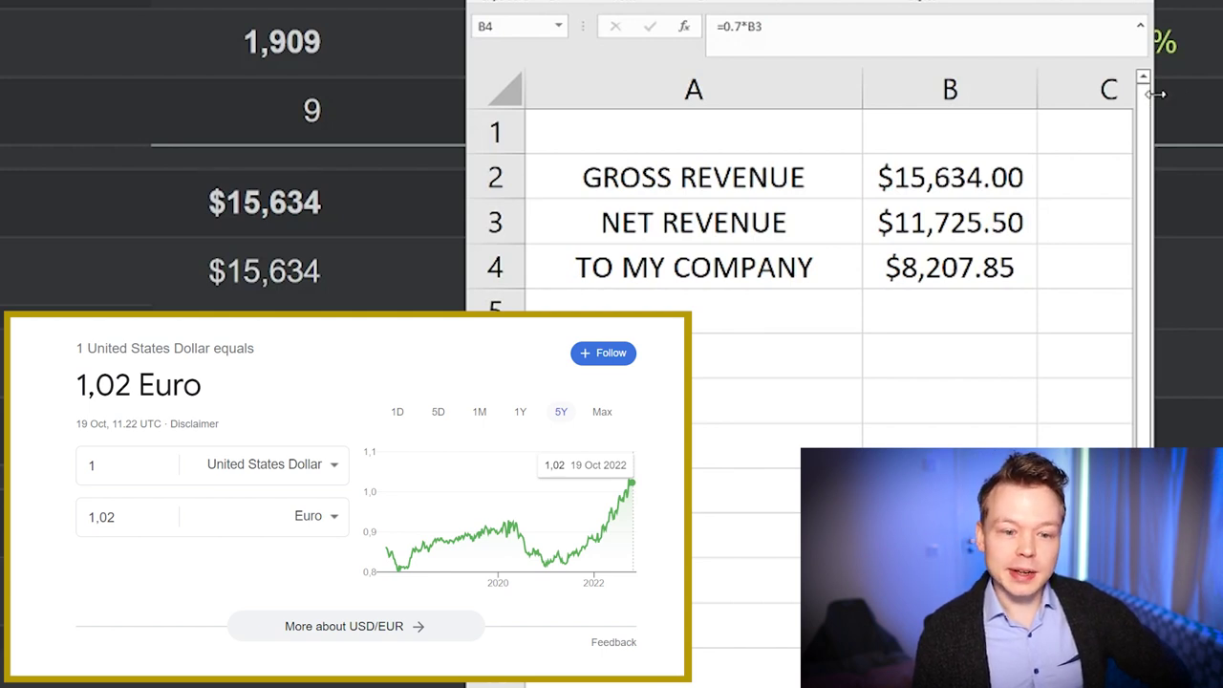
click(993, 273)
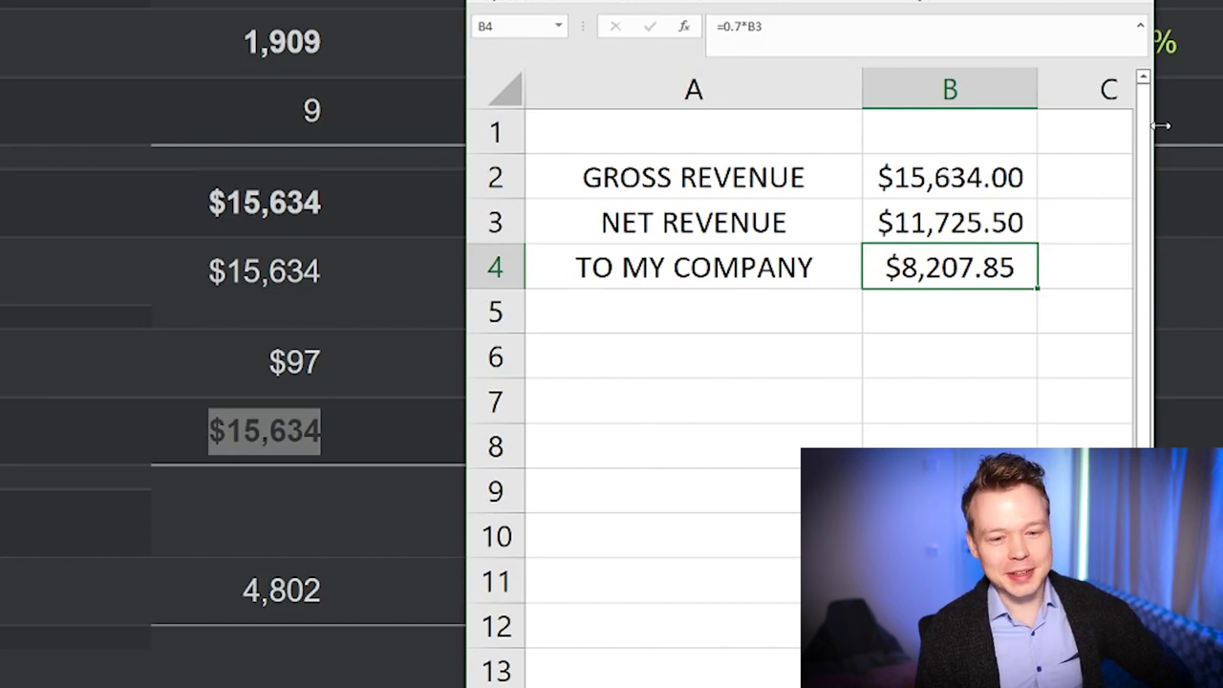
click(971, 297)
click(971, 271)
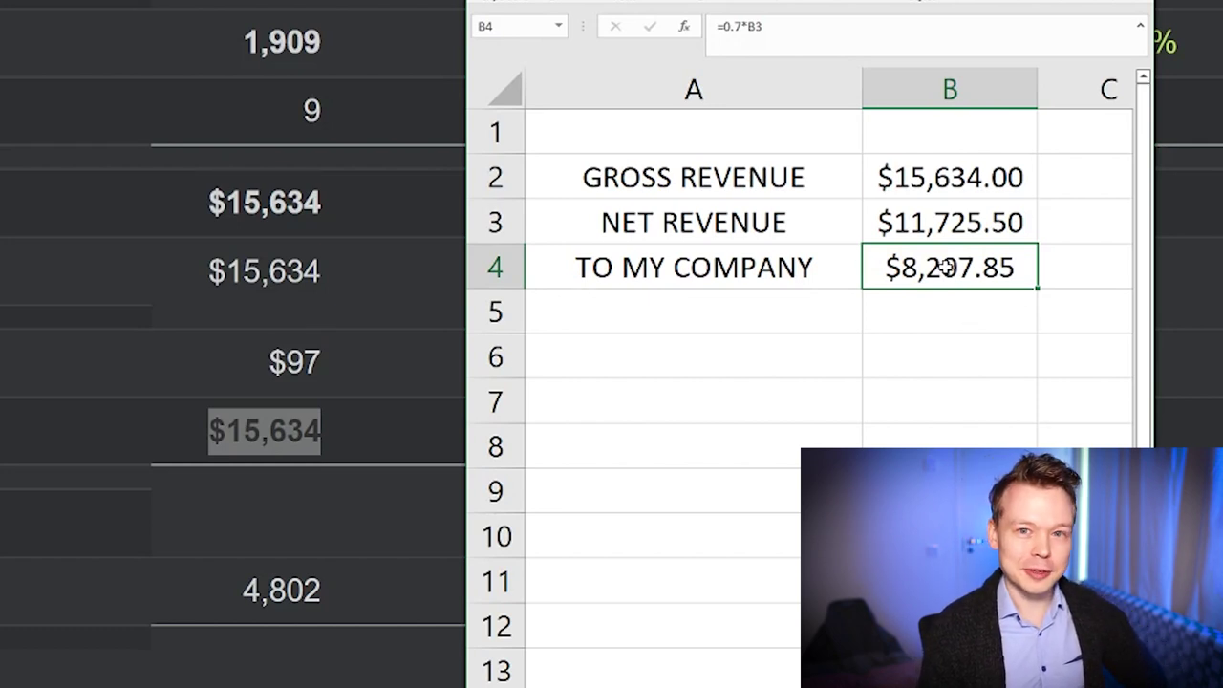
click(1084, 491)
click(953, 272)
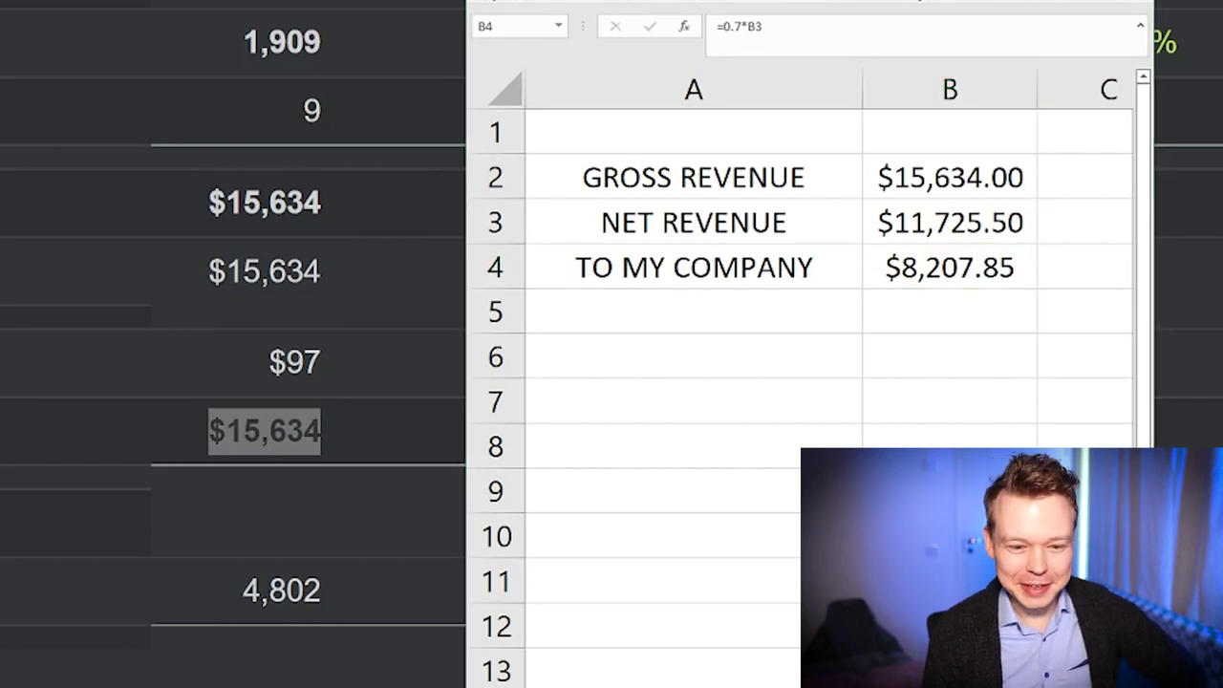
key(alt+Tab)
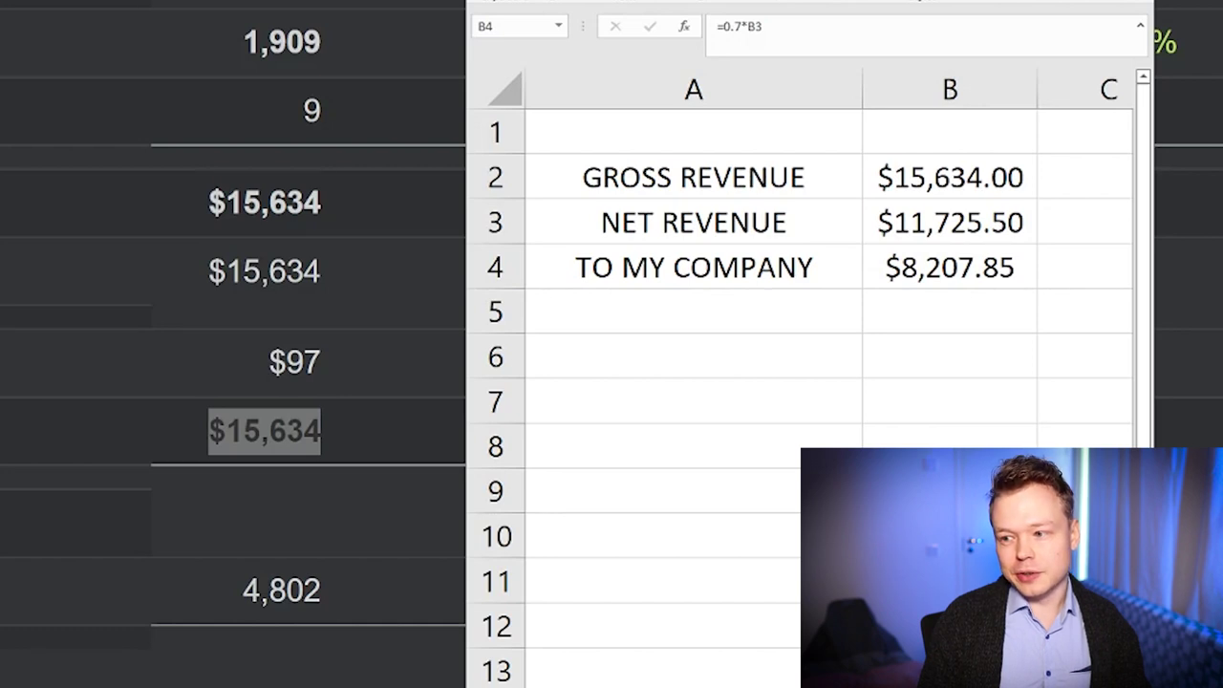
- Subtract 7434 from the TO MY COMPANY amount in B5 with the formula =B4-7434
click(936, 304)
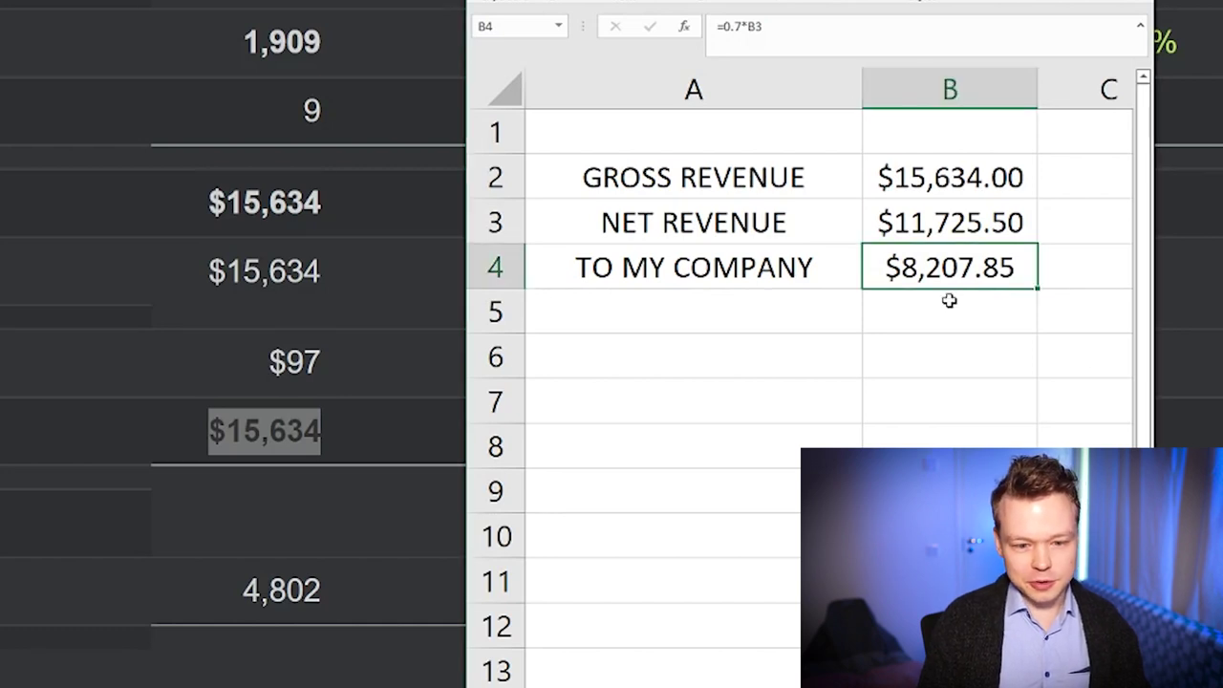
click(970, 312)
text(=)
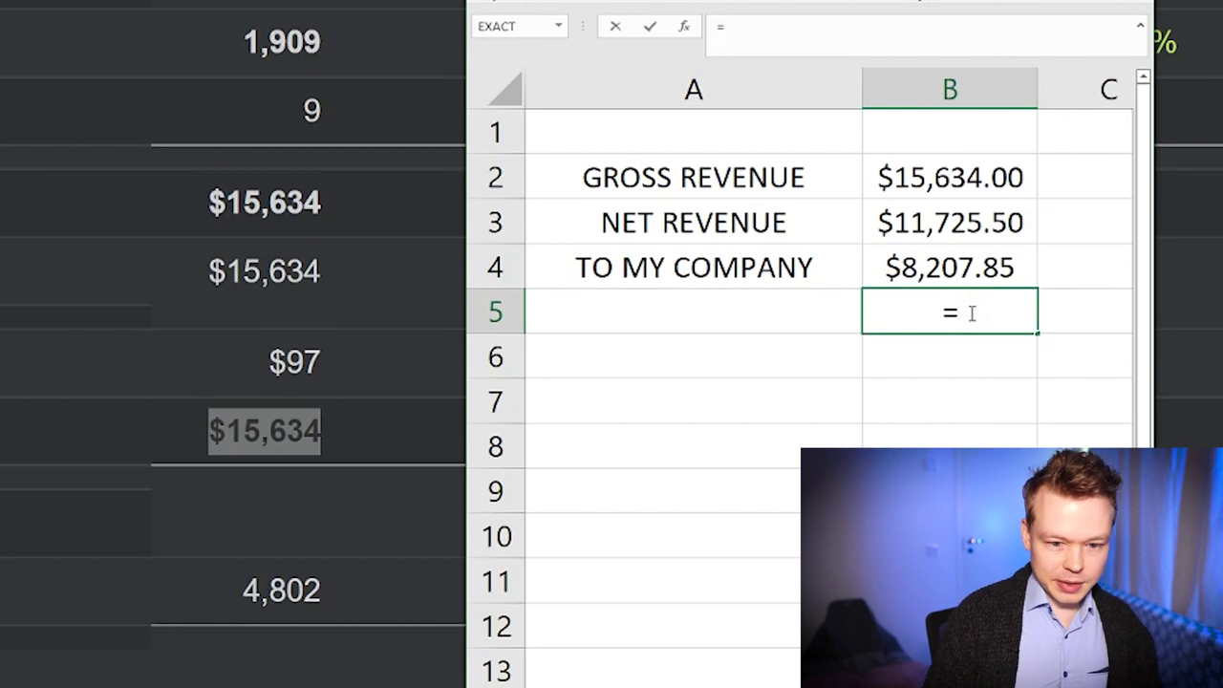
click(963, 269)
click(815, 28)
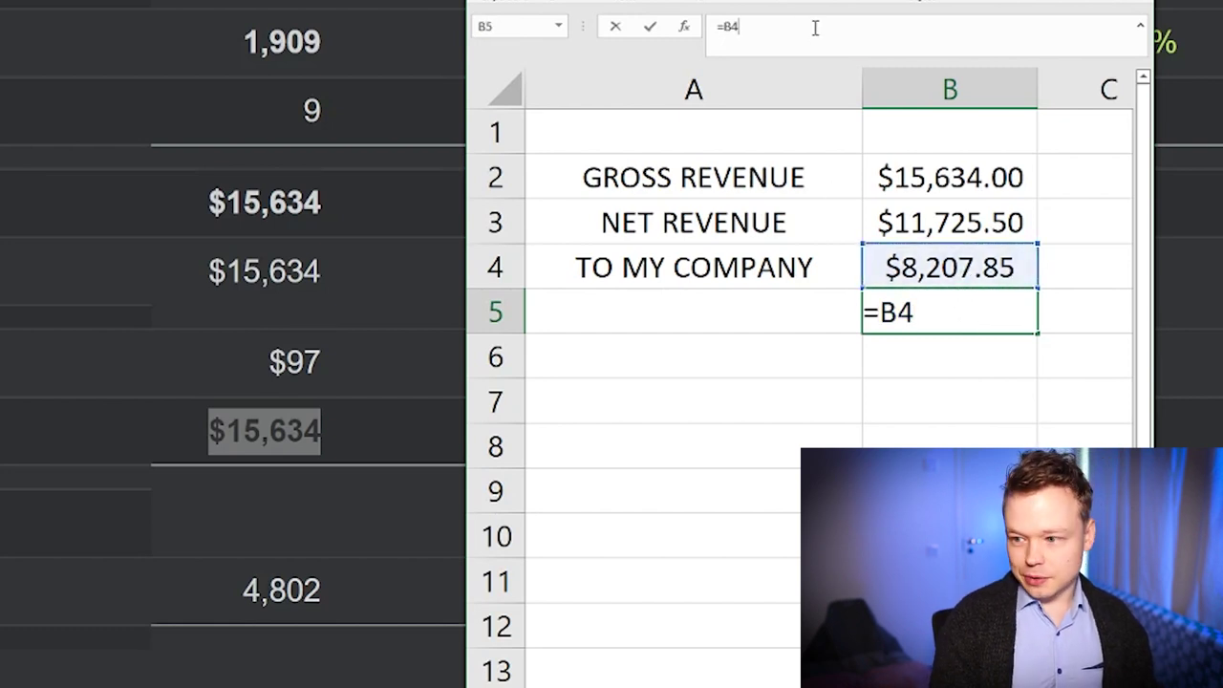
text(-7434)
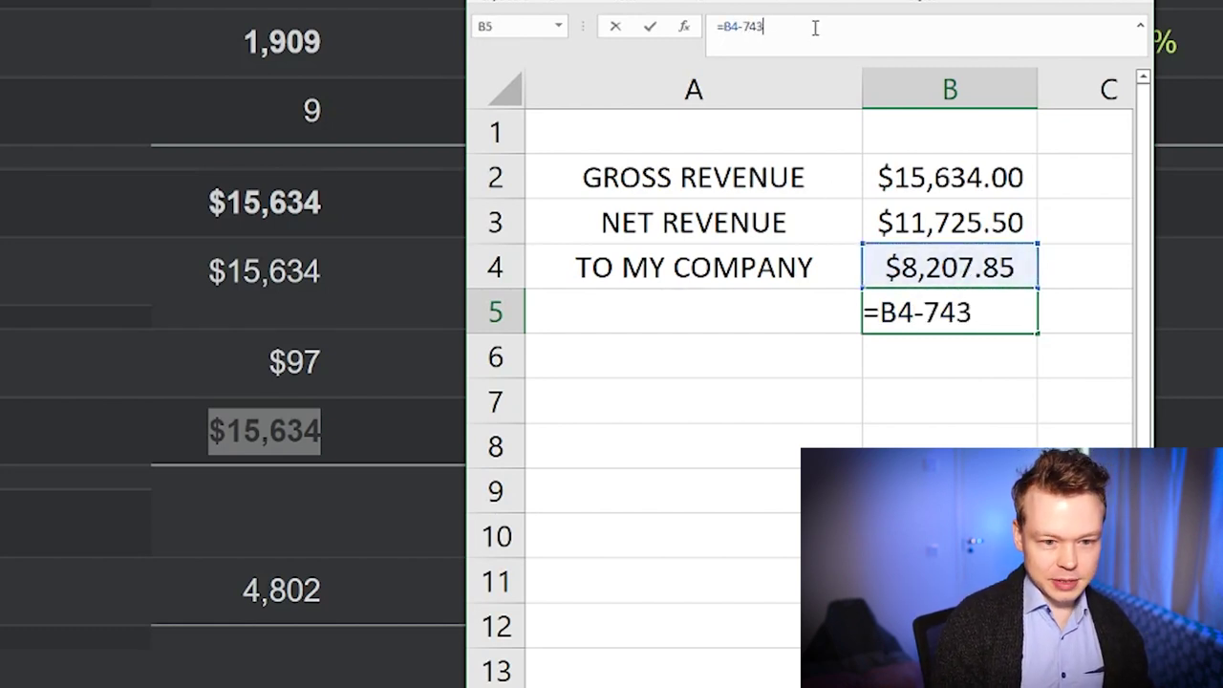
key(Return)
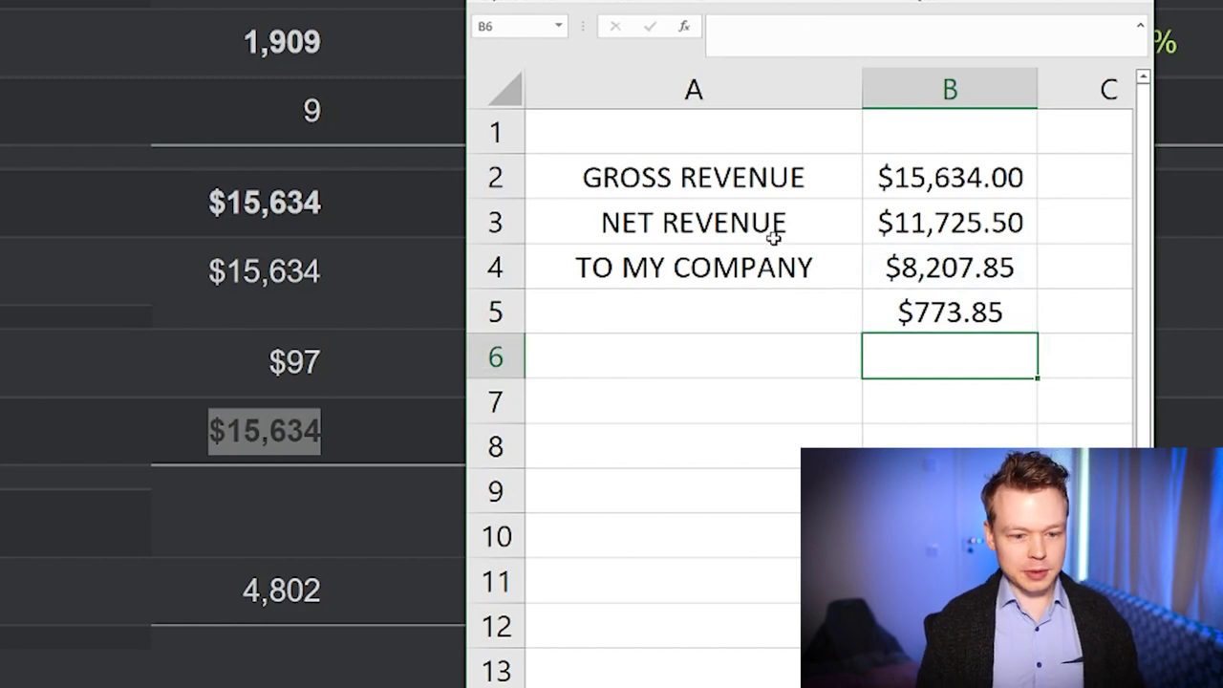
- Label the row below TO MY COMPANY as COMPANY PROFIT in A5
click(755, 310)
text(COMA)
key(BackSpace)
text(PANY PROFIT)
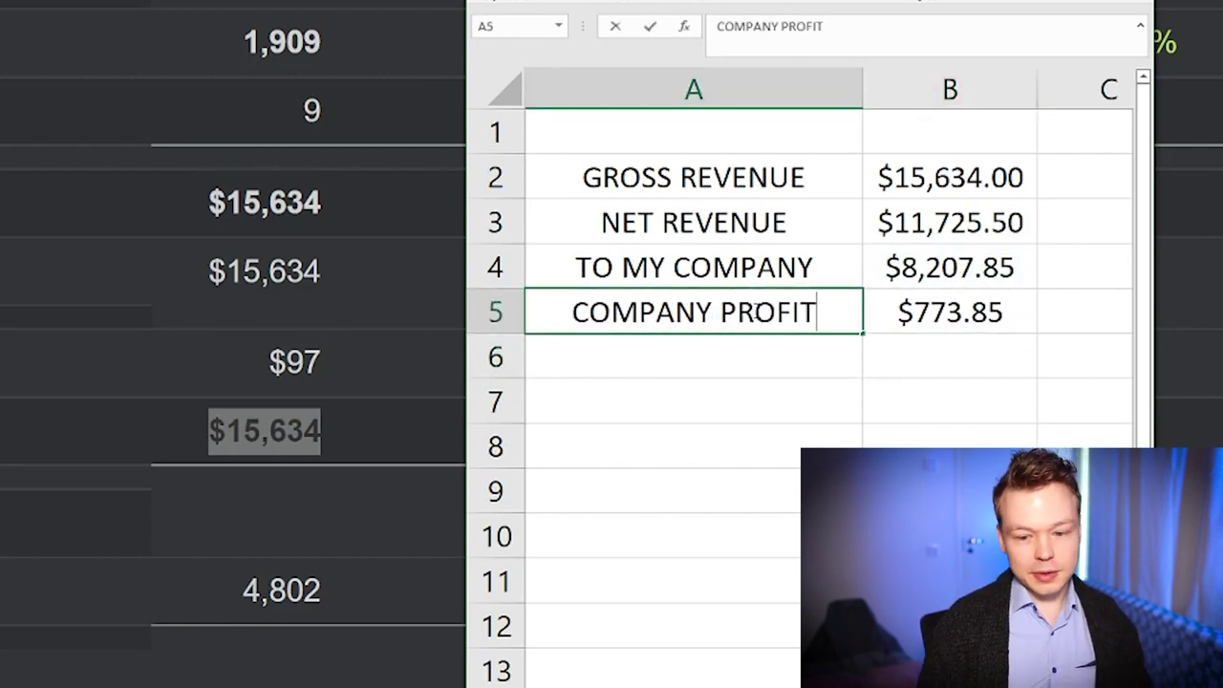
click(939, 312)
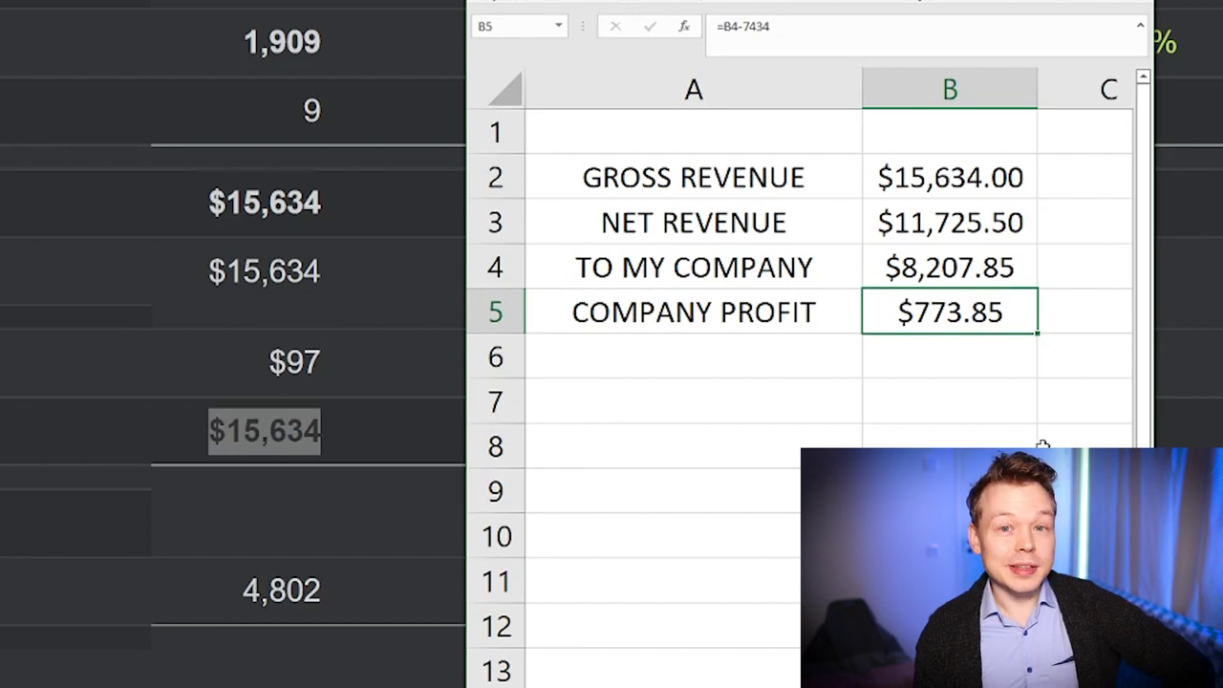
click(968, 265)
click(974, 306)
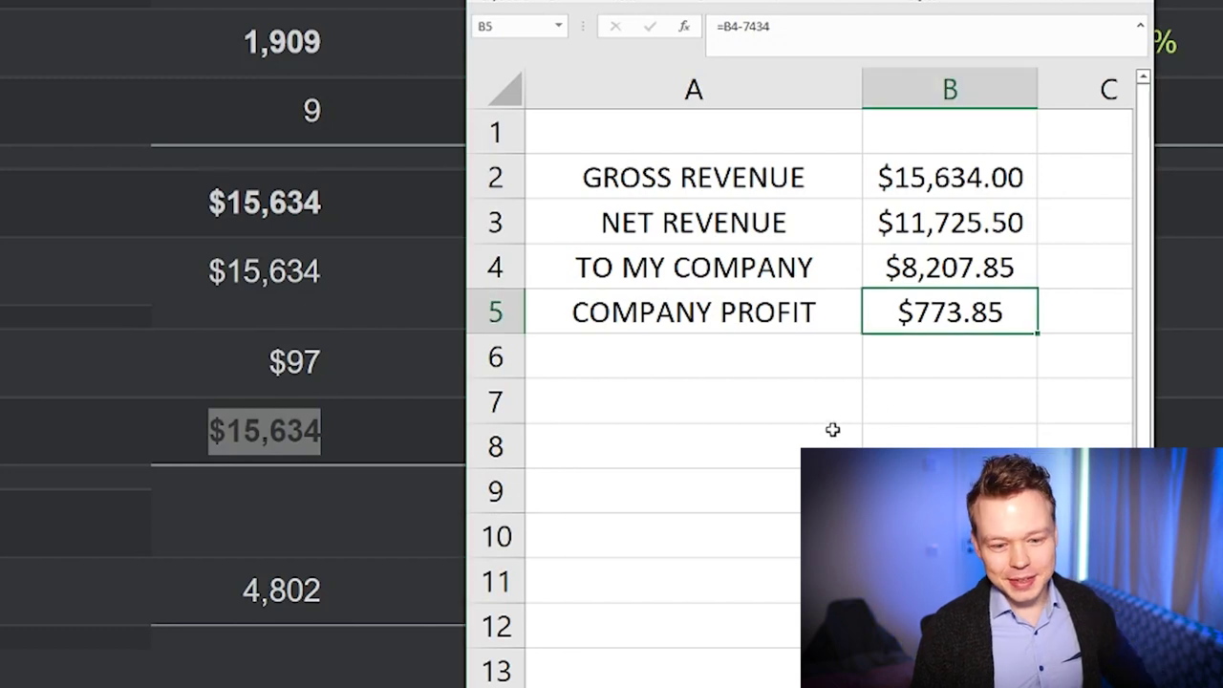
- Enter the label "Profit per hour" in A9, a few rows below the company profit
click(898, 404)
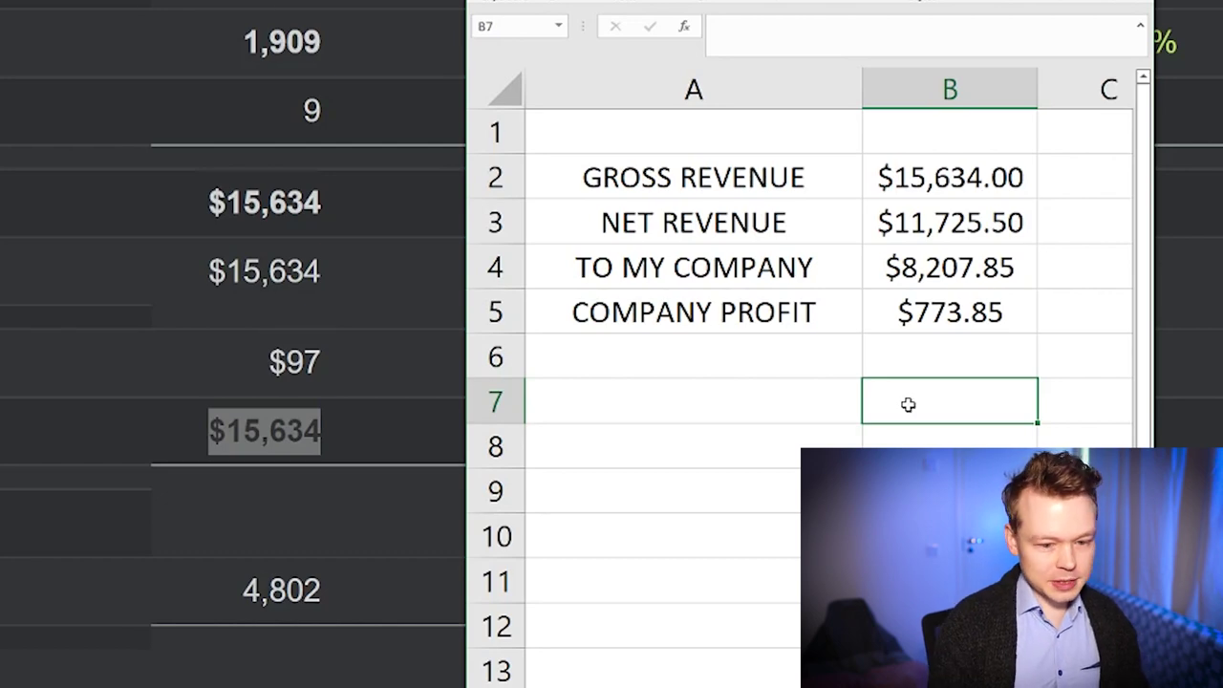
key(Left)
key(Down)
key(Down)
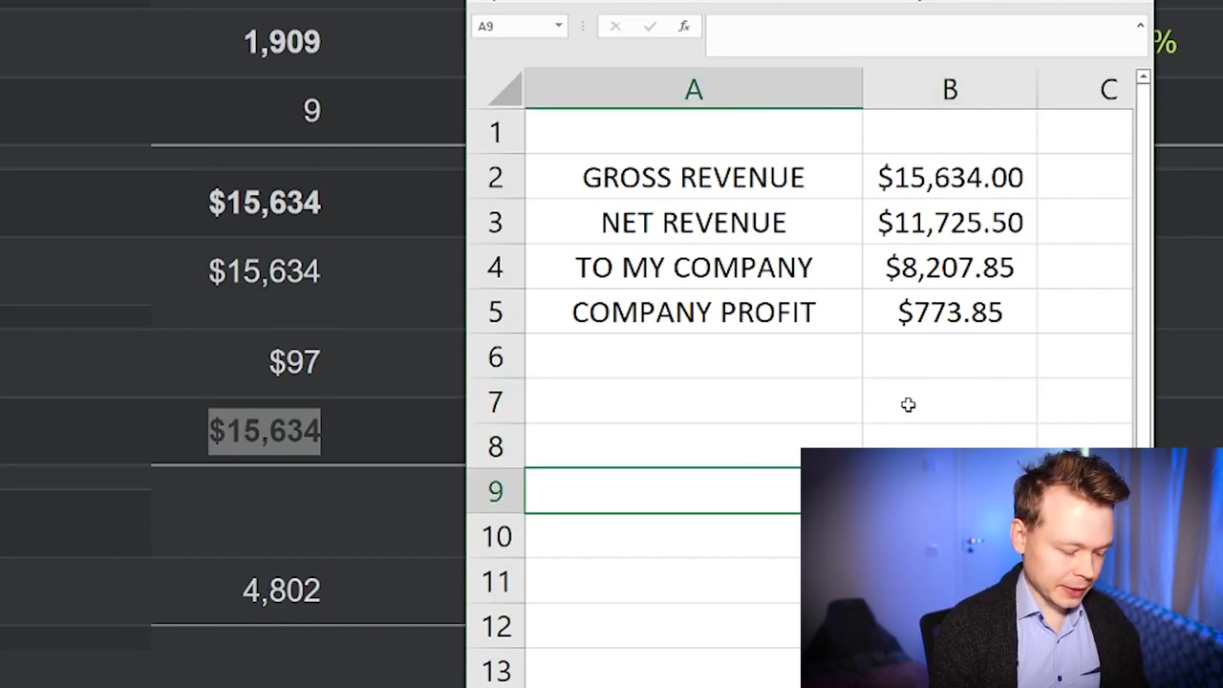
text(Profit per hour)
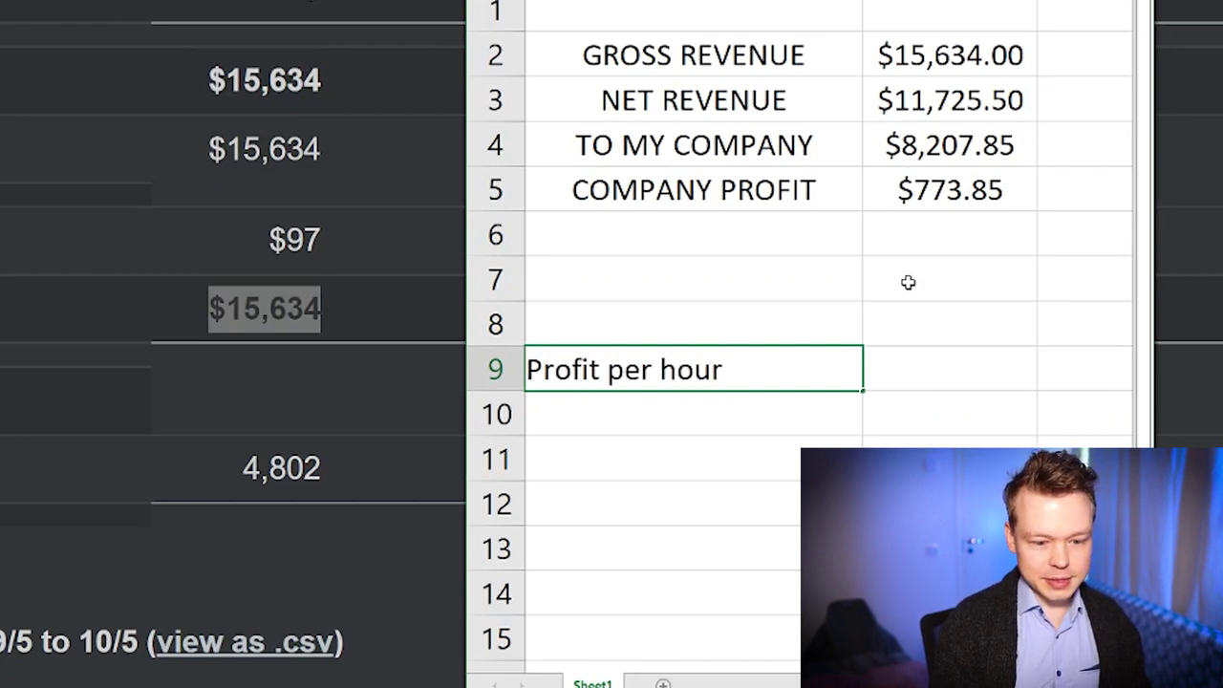
key(Tab)
- Calculate the profit per hour in B9 by dividing the company profit by 1748 with =B5/1748
text(=)
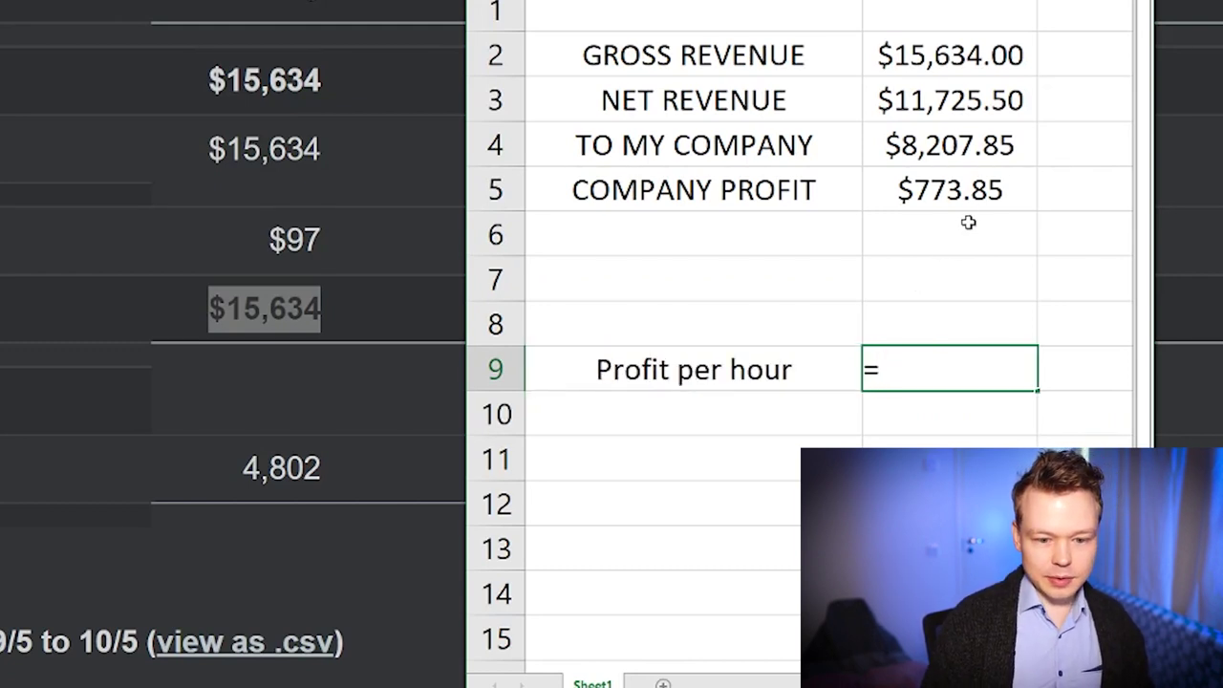
click(968, 191)
text(/)
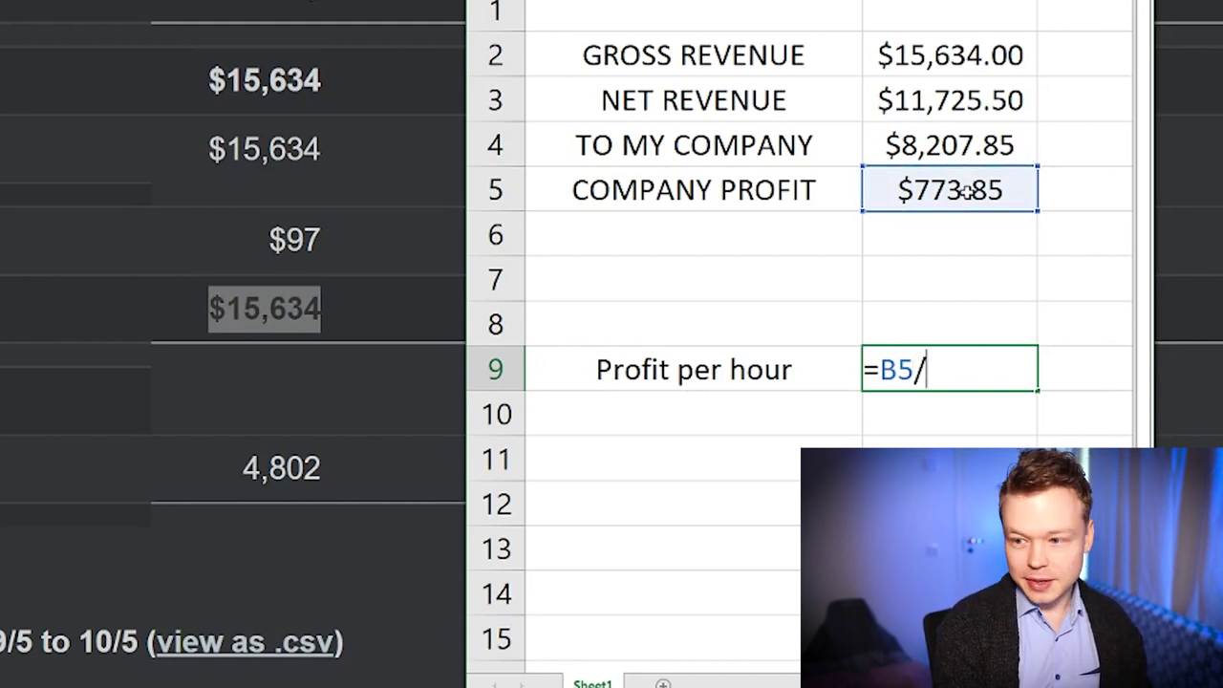
text(1)
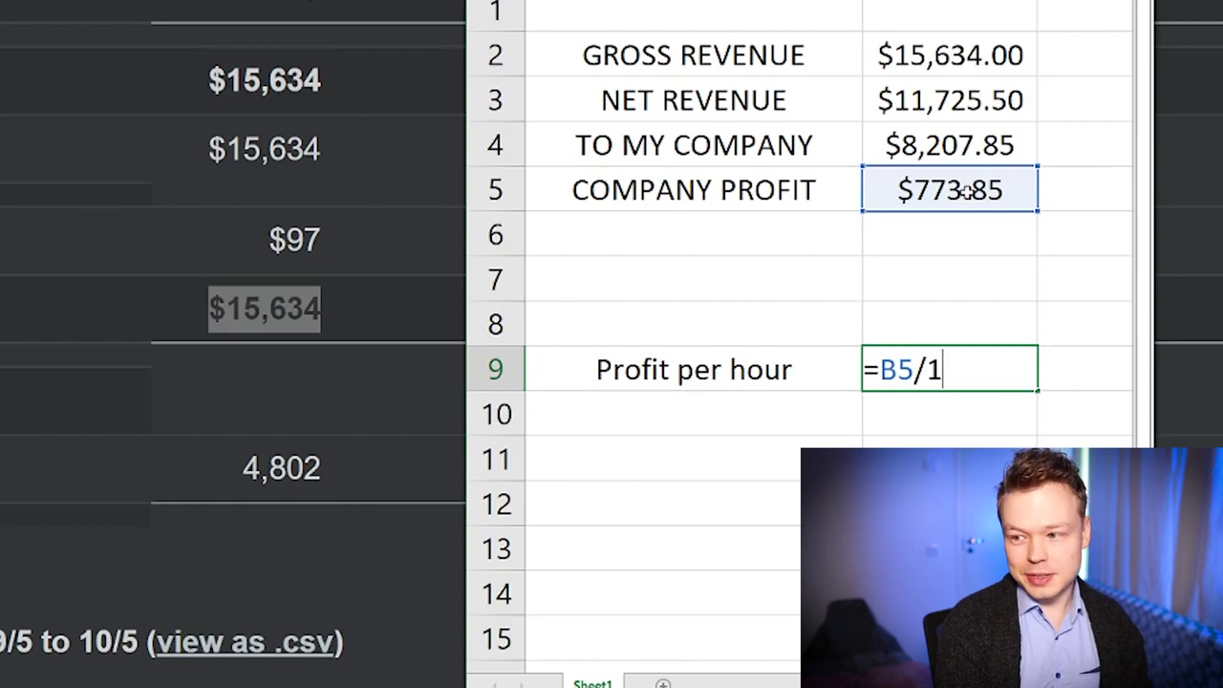
text(748)
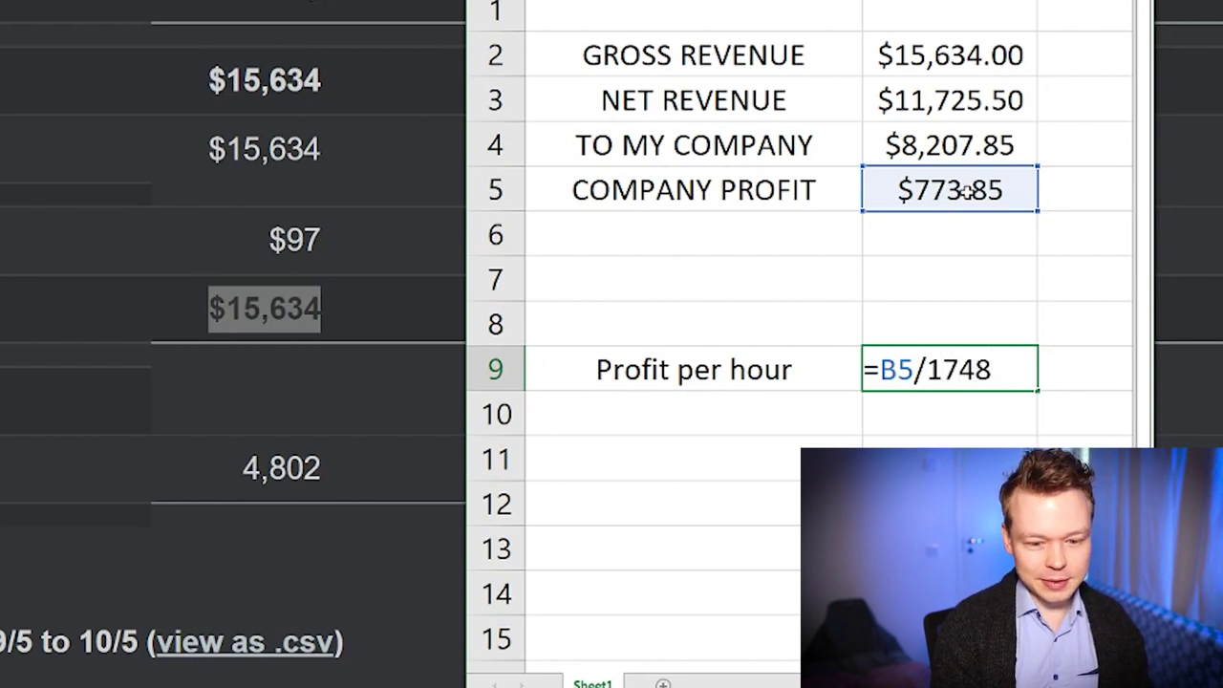
key(Return)
key(Up)
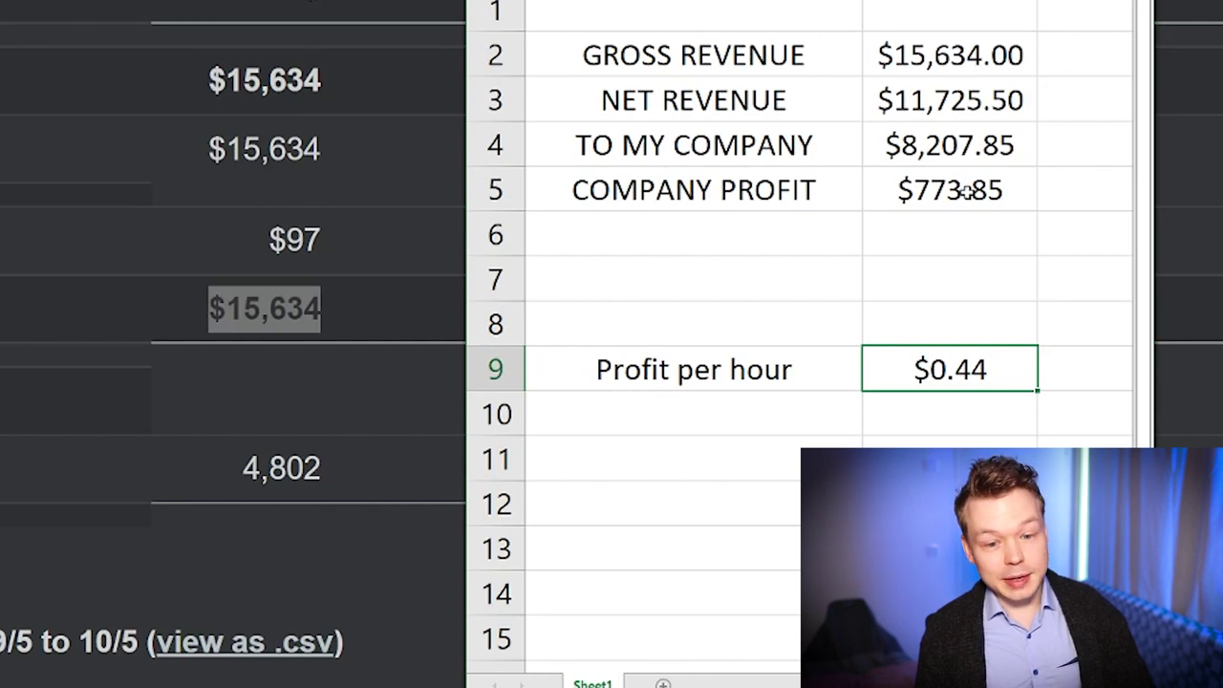
key(Down)
key(Down)
key(Down)
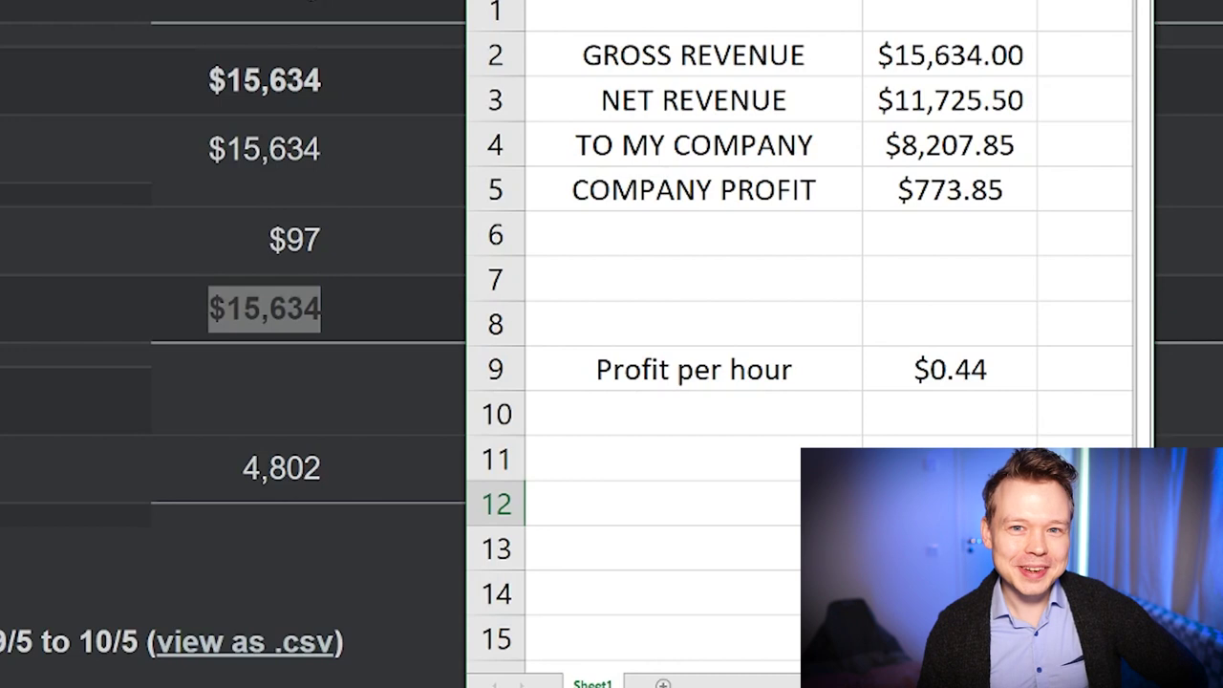
click(969, 196)
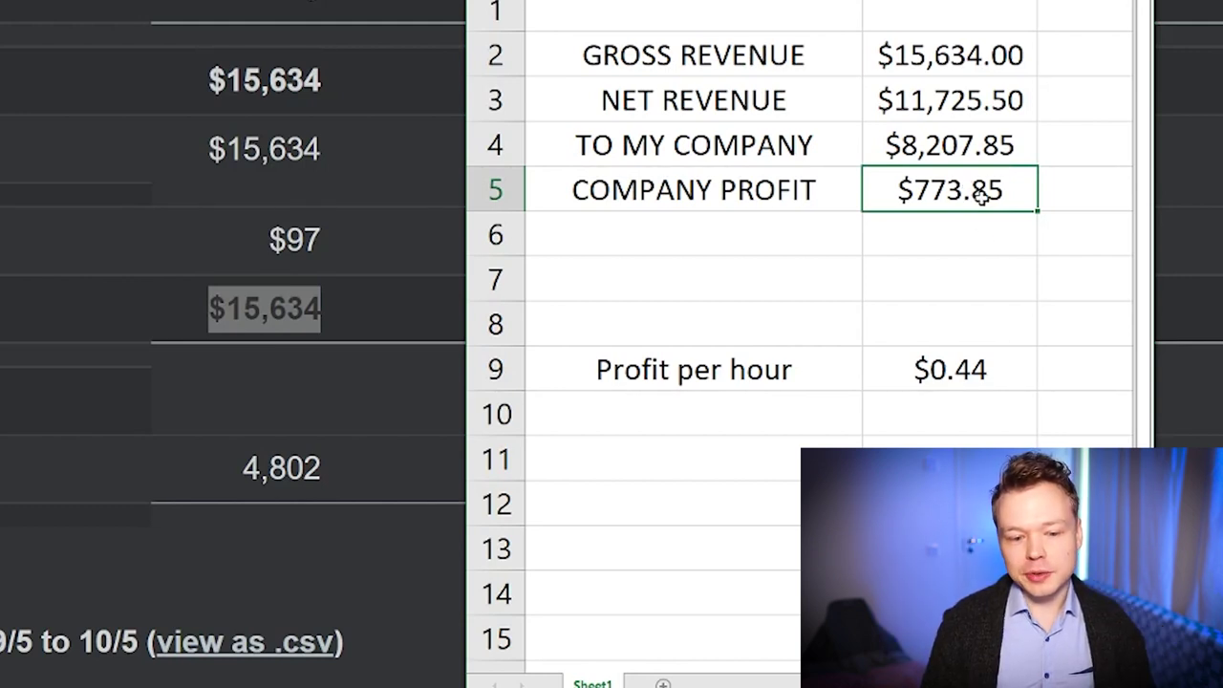
click(982, 237)
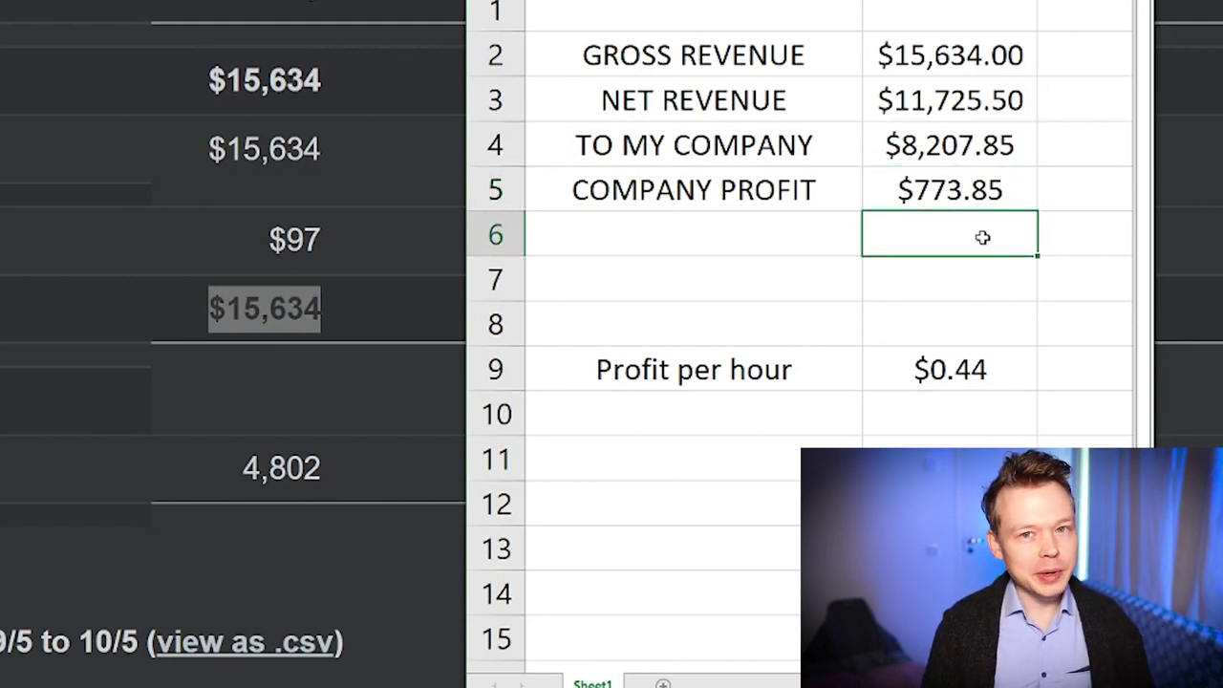
click(993, 195)
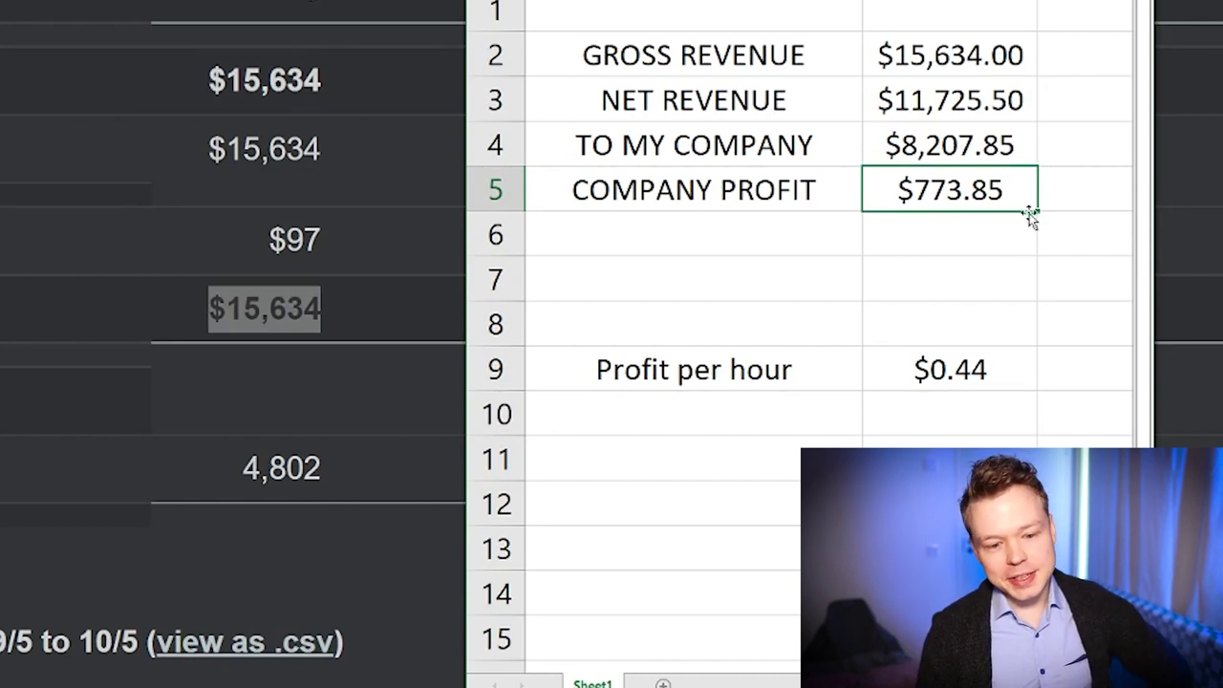
- Calculate 90% of the company profit in B6 with the formula =0.9*B5
click(974, 233)
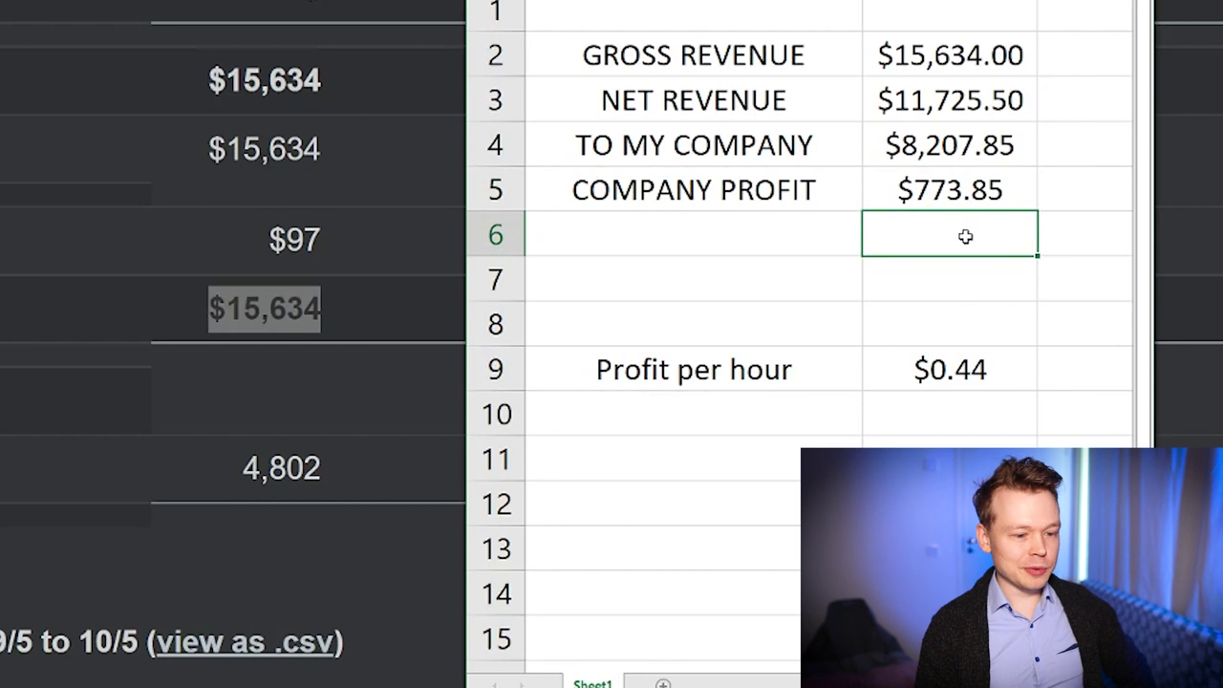
text(=)
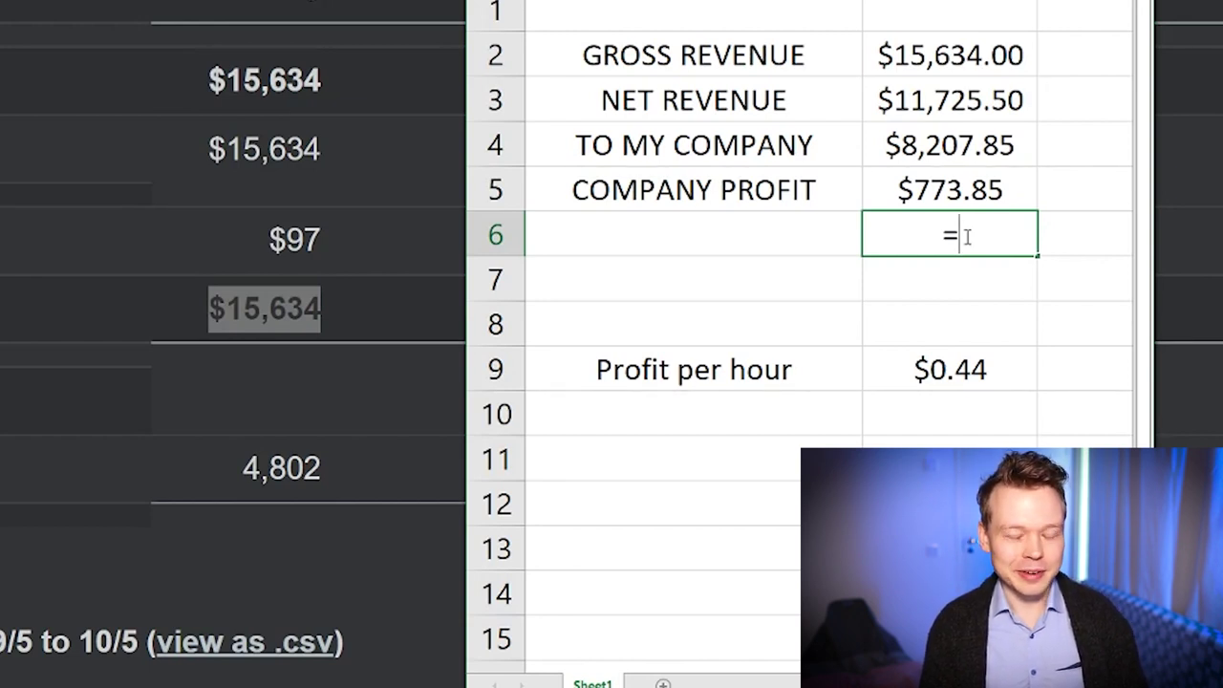
text(0.9*)
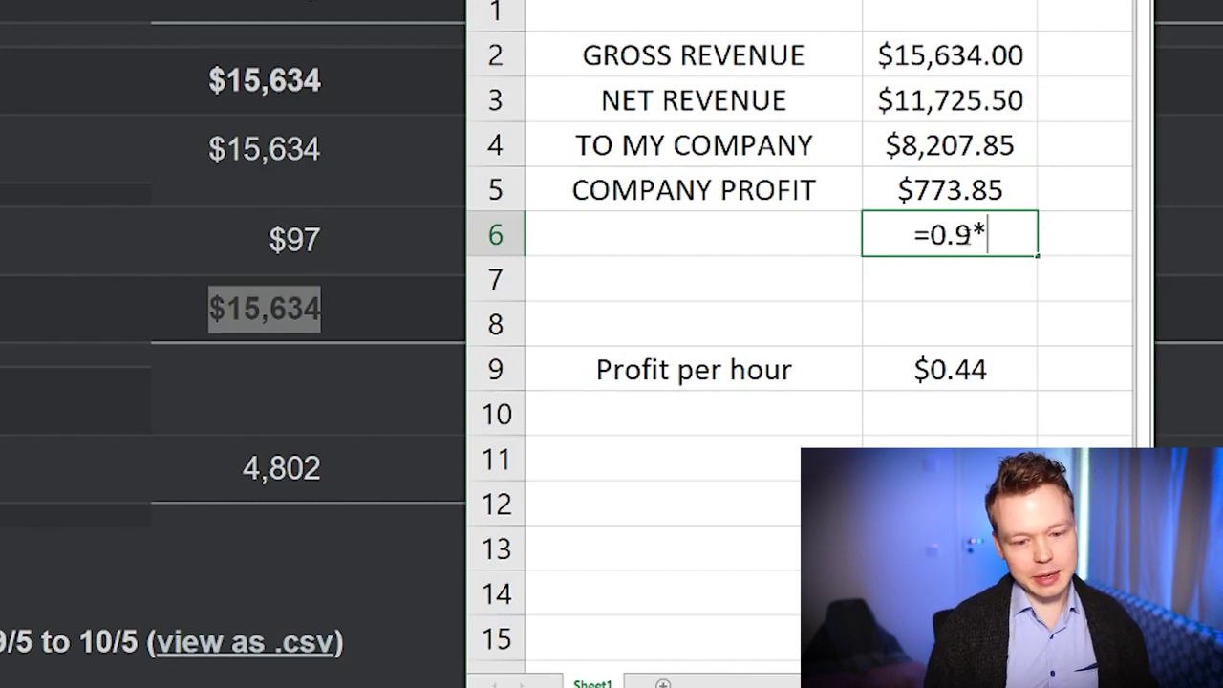
click(974, 186)
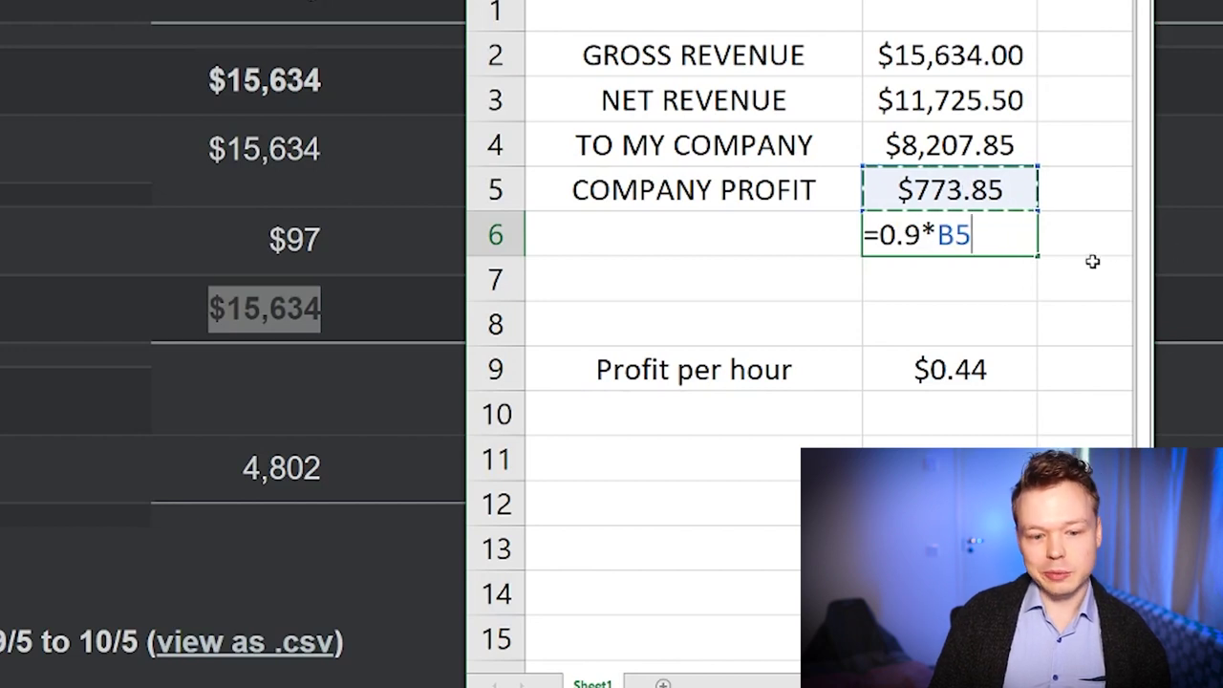
key(Return)
click(989, 240)
- Label the row below COMPANY PROFIT as PERSONAL PROFIT in A6
click(767, 230)
text(PERSONAL PROFIT)
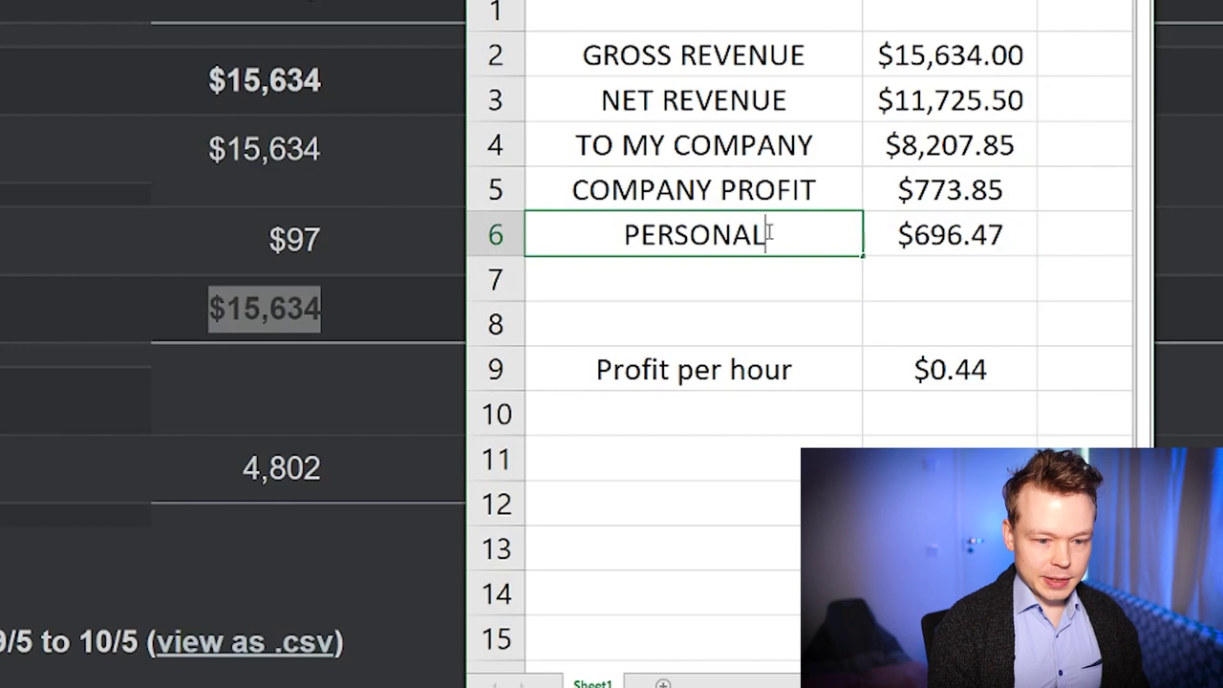
click(947, 232)
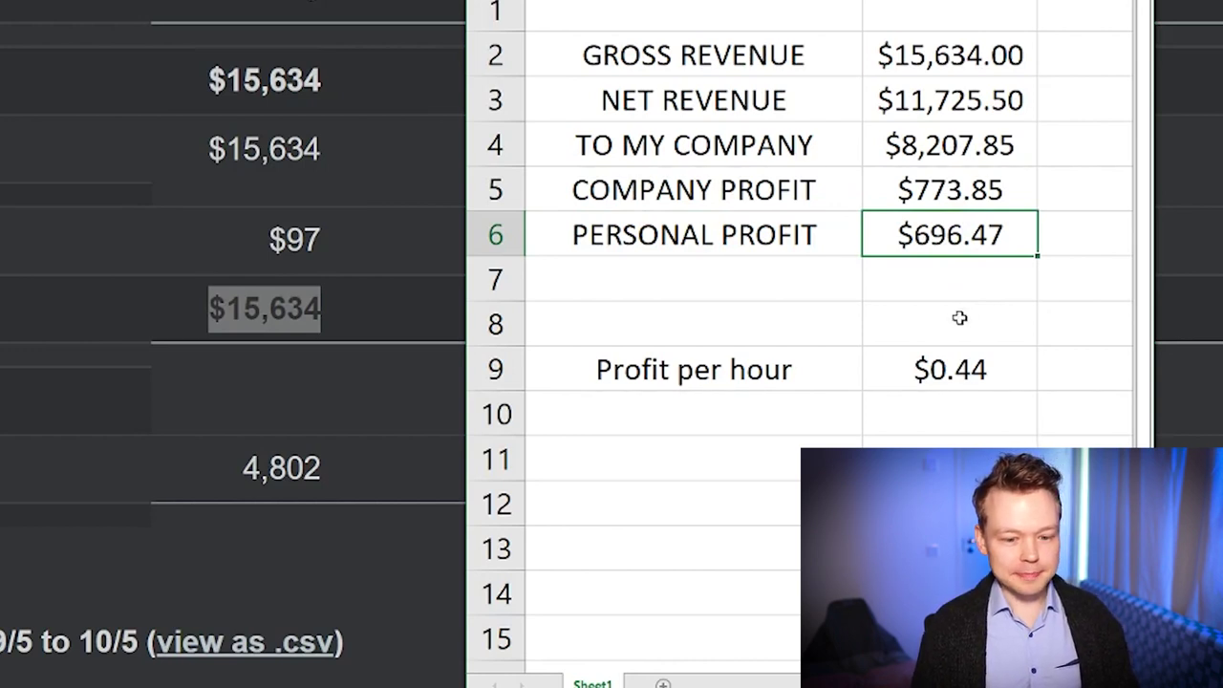
- Base the profit per hour in B9 on the personal profit by changing its formula to =B6/1748
click(1043, 363)
click(972, 365)
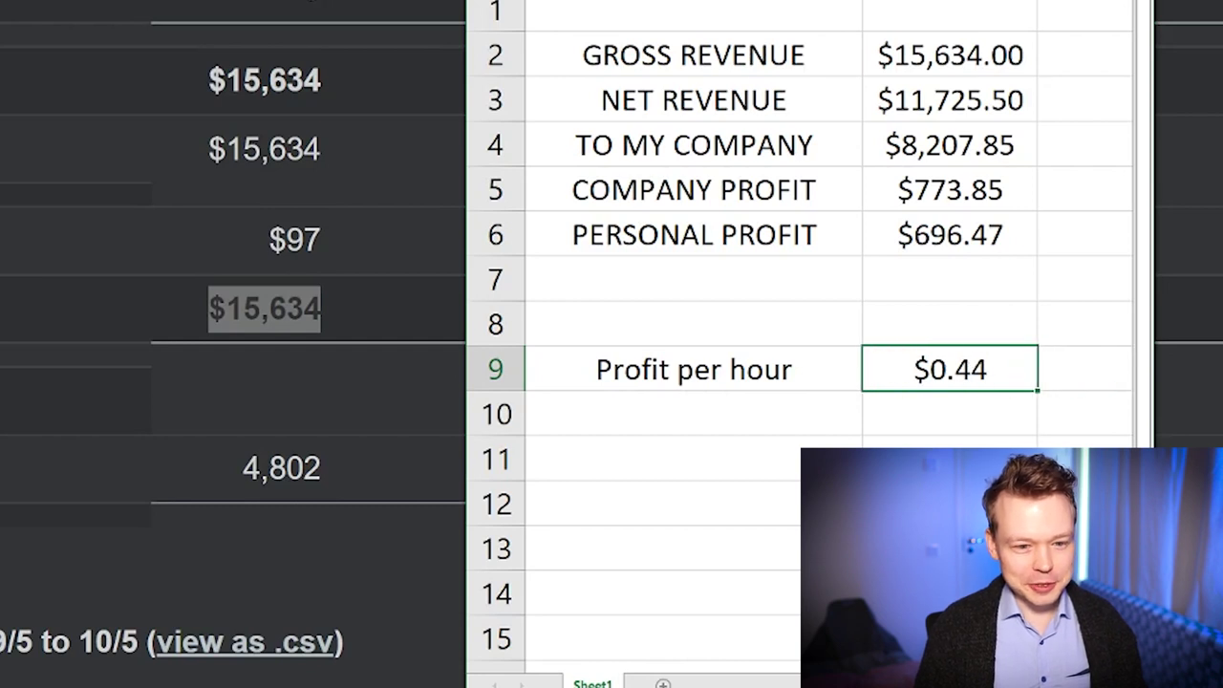
key(F2)
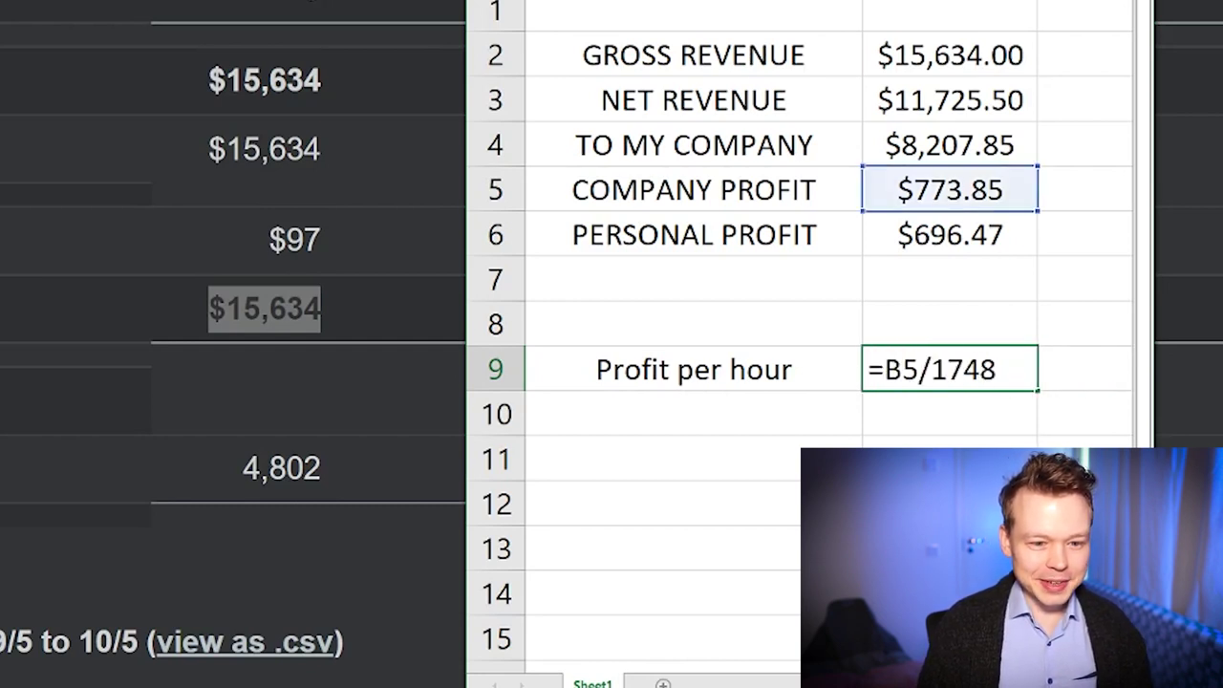
click(949, 234)
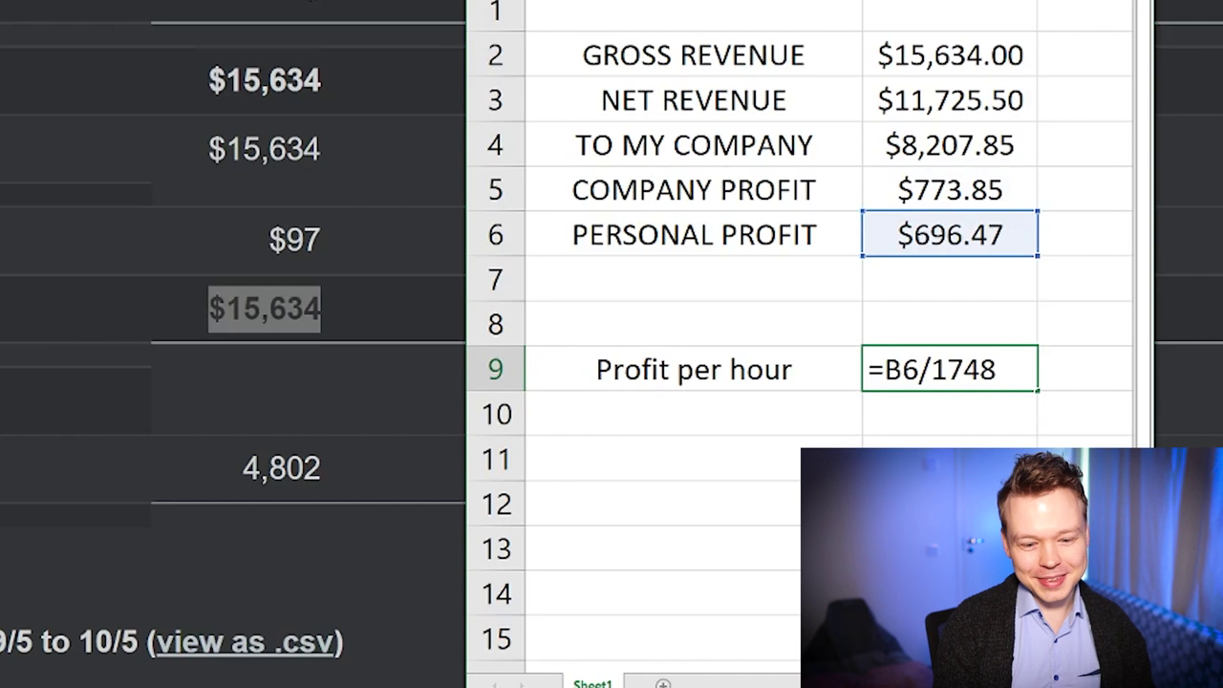
key(Return)
click(948, 368)
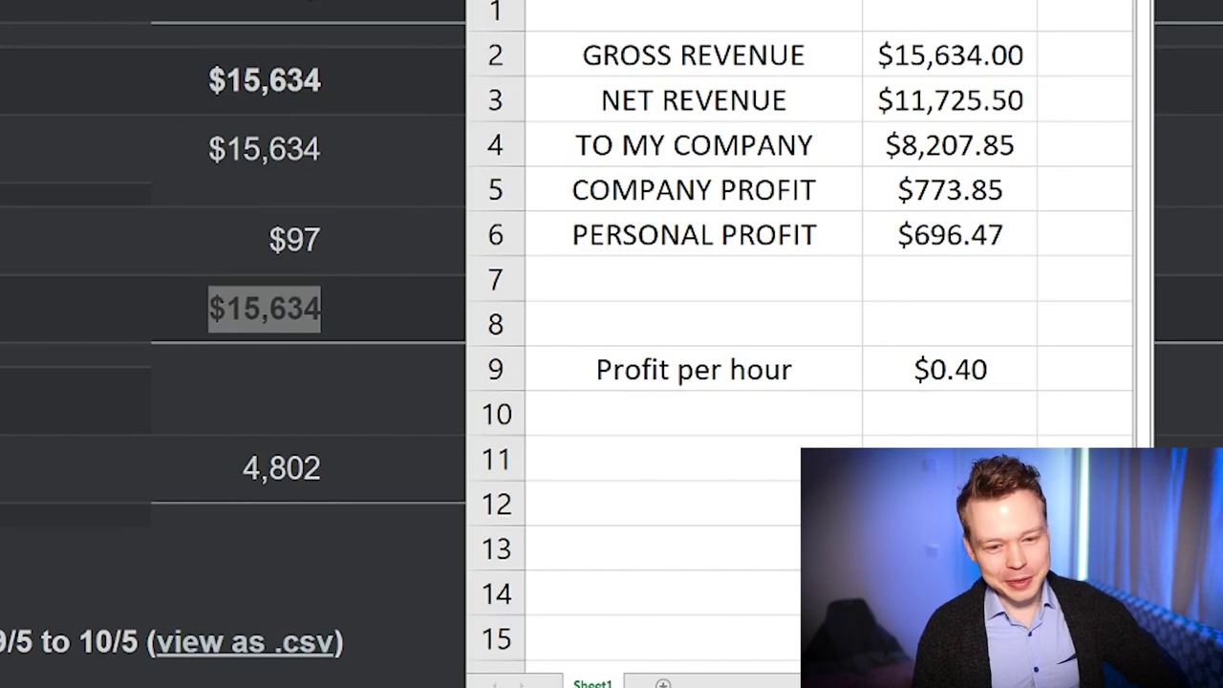
- Review the revenue breakdown and profit per hour alongside the Chambers of Devious Design daily units-sold chart for 9/4 to 10/5
click(908, 49)
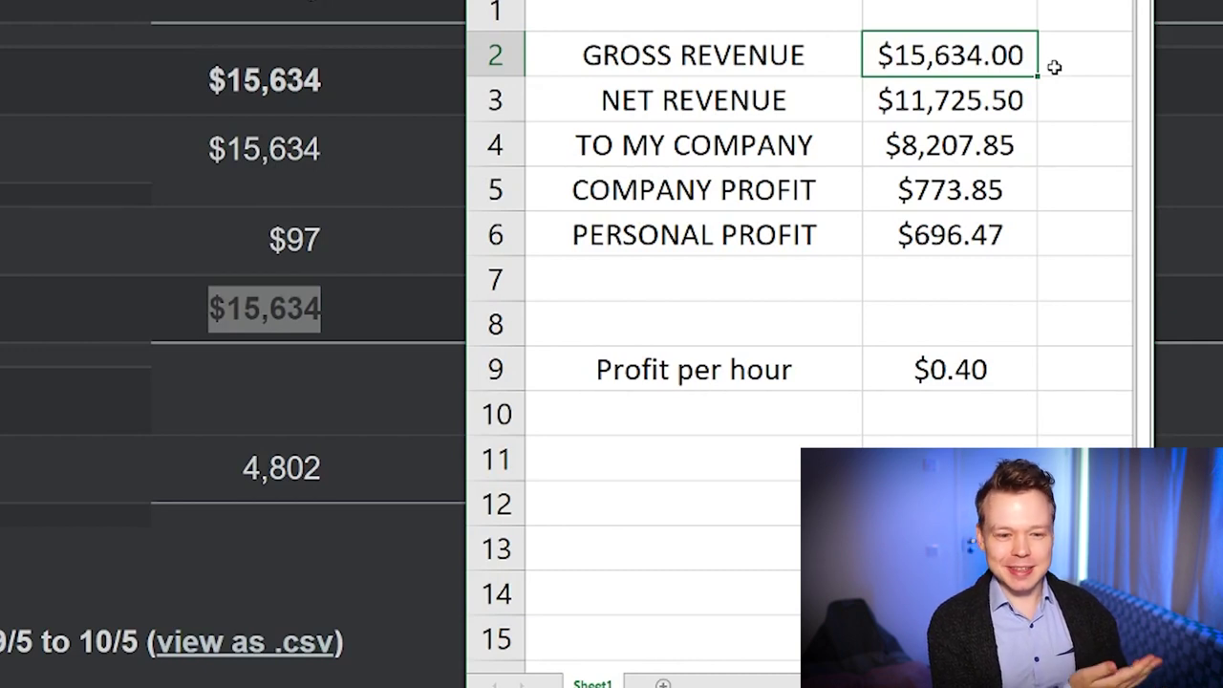
click(1089, 189)
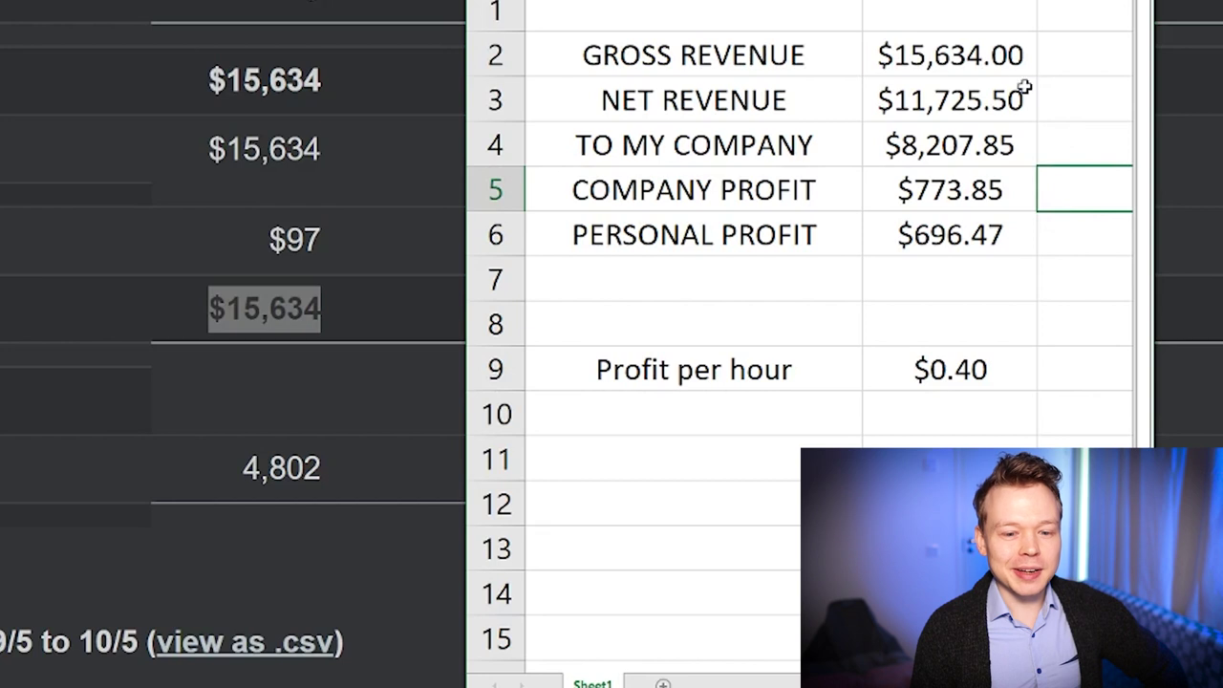
click(978, 69)
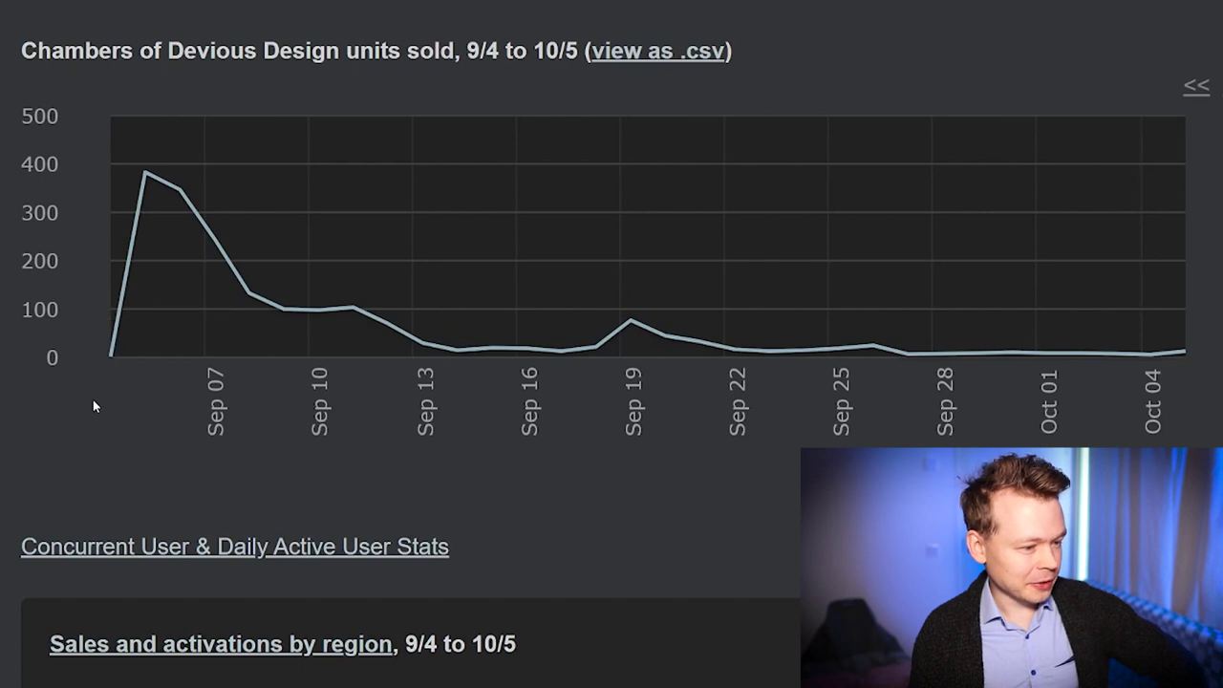
mouse_move(145, 175)
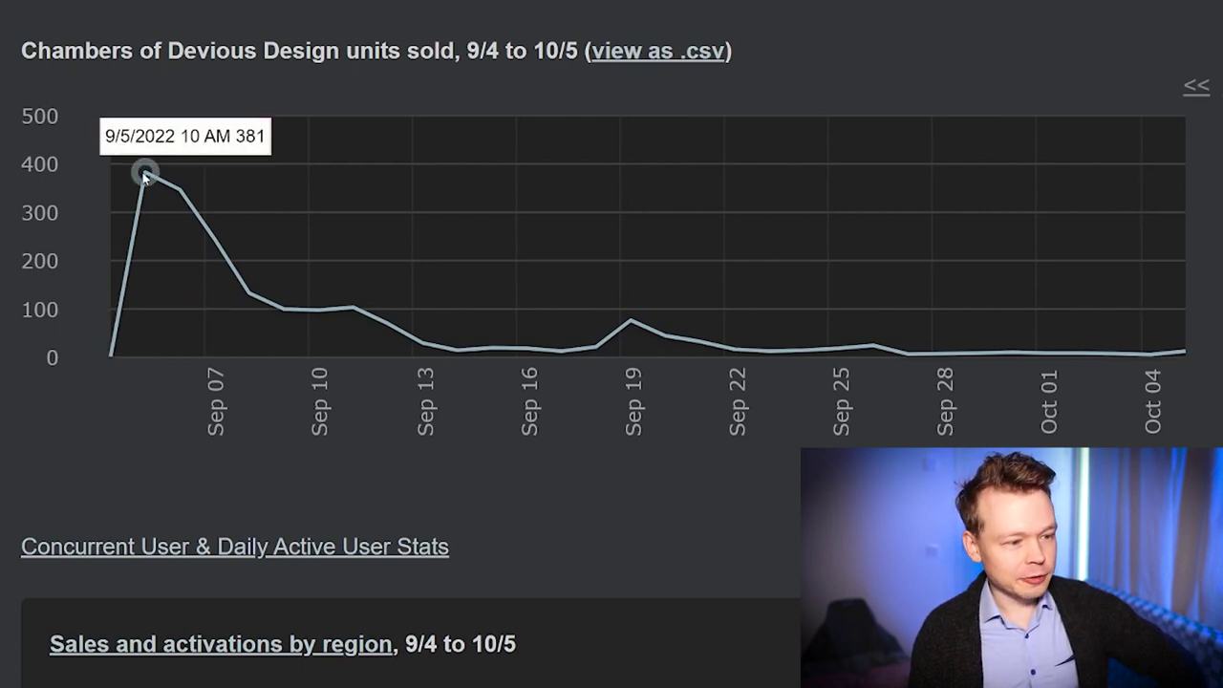
mouse_move(191, 232)
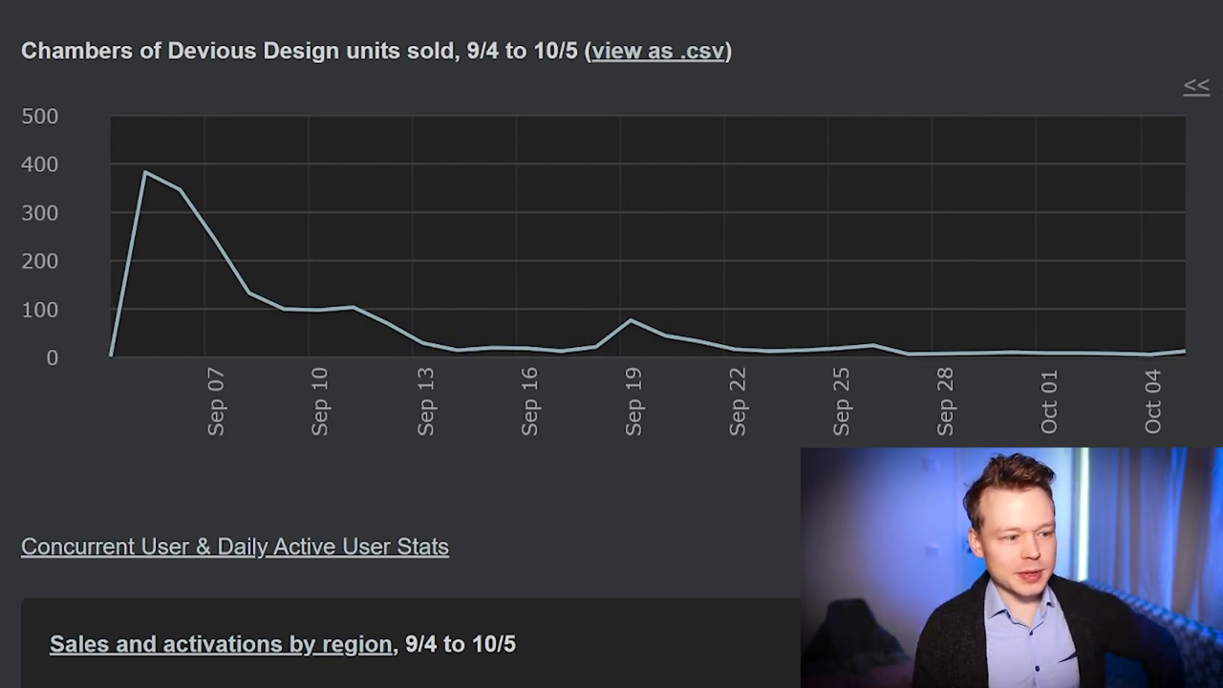
mouse_move(94, 359)
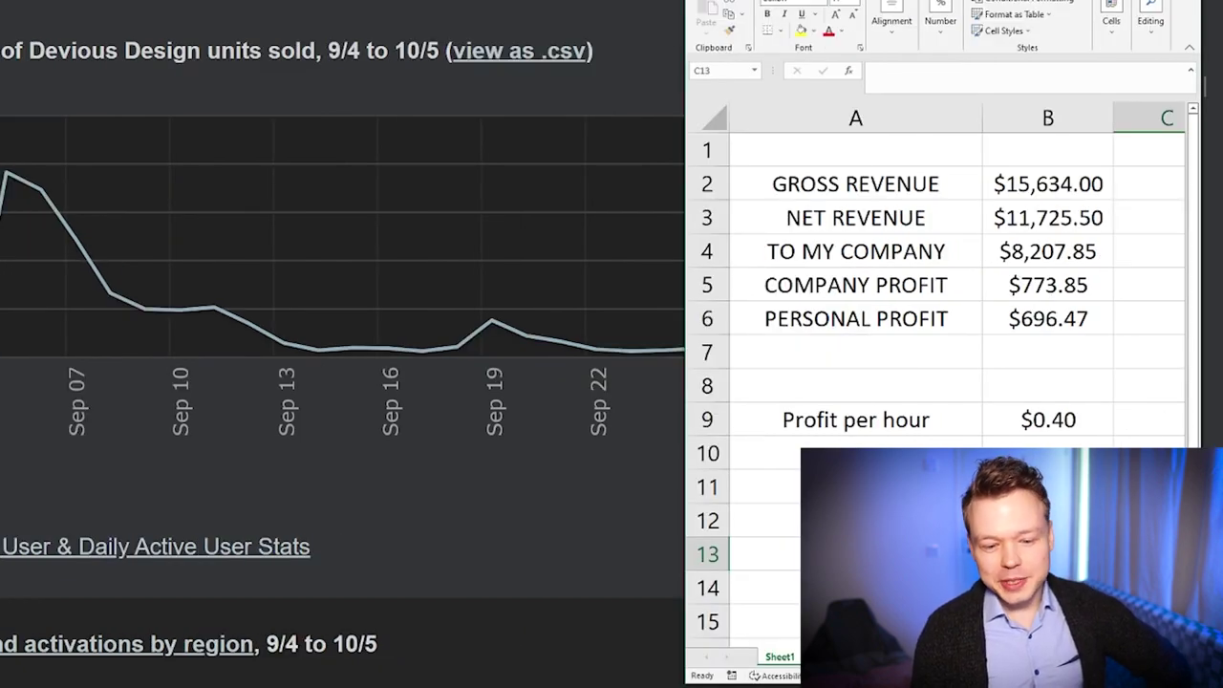
click(1068, 423)
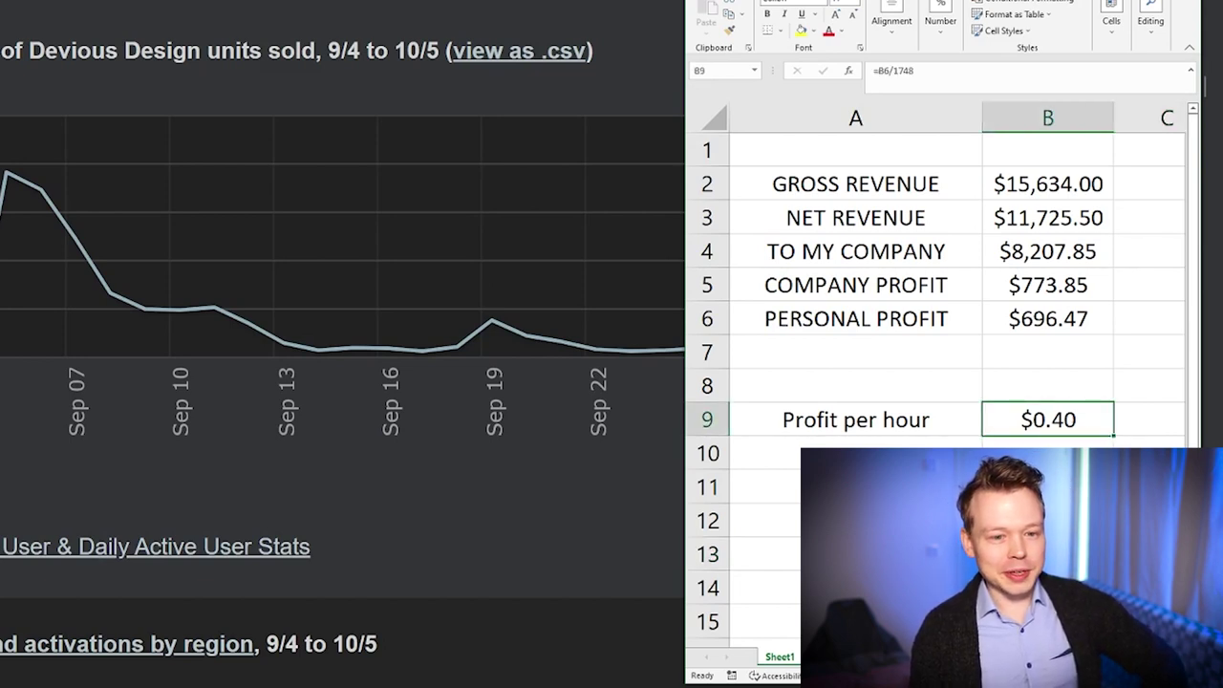
click(1047, 520)
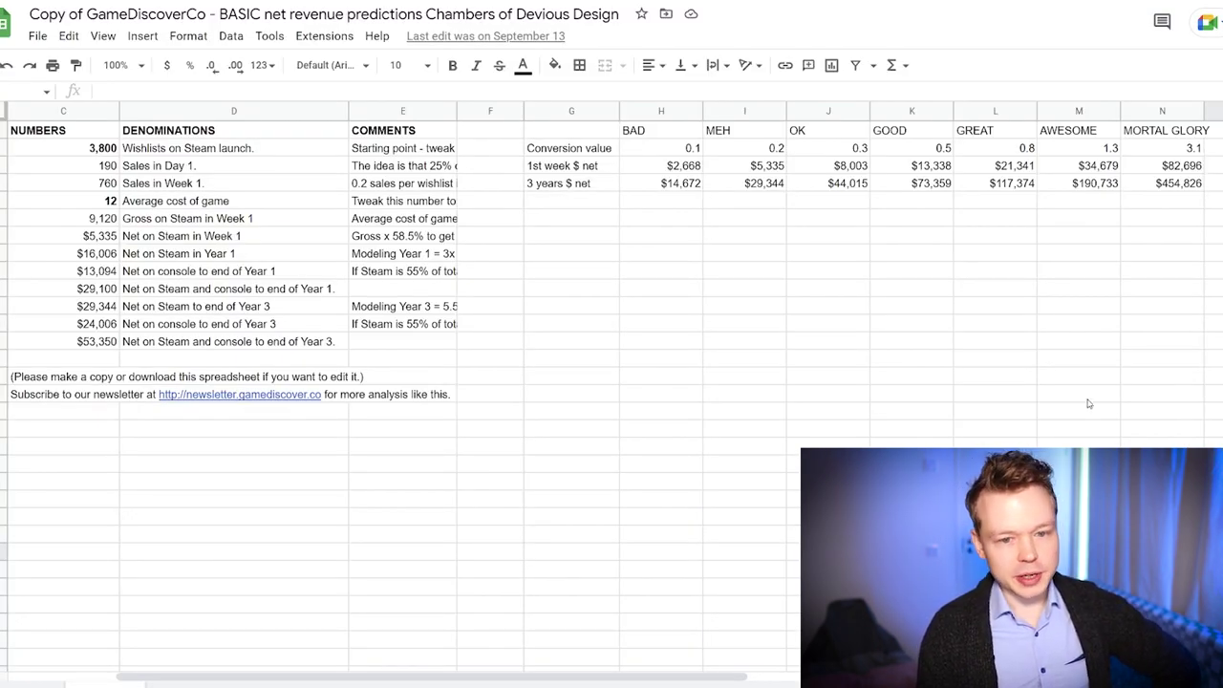
- Examine the first-week and three-year net revenue predictions across the BAD to MORTAL GLORY scenarios in the GameDiscoverCo spreadsheet
click(1079, 443)
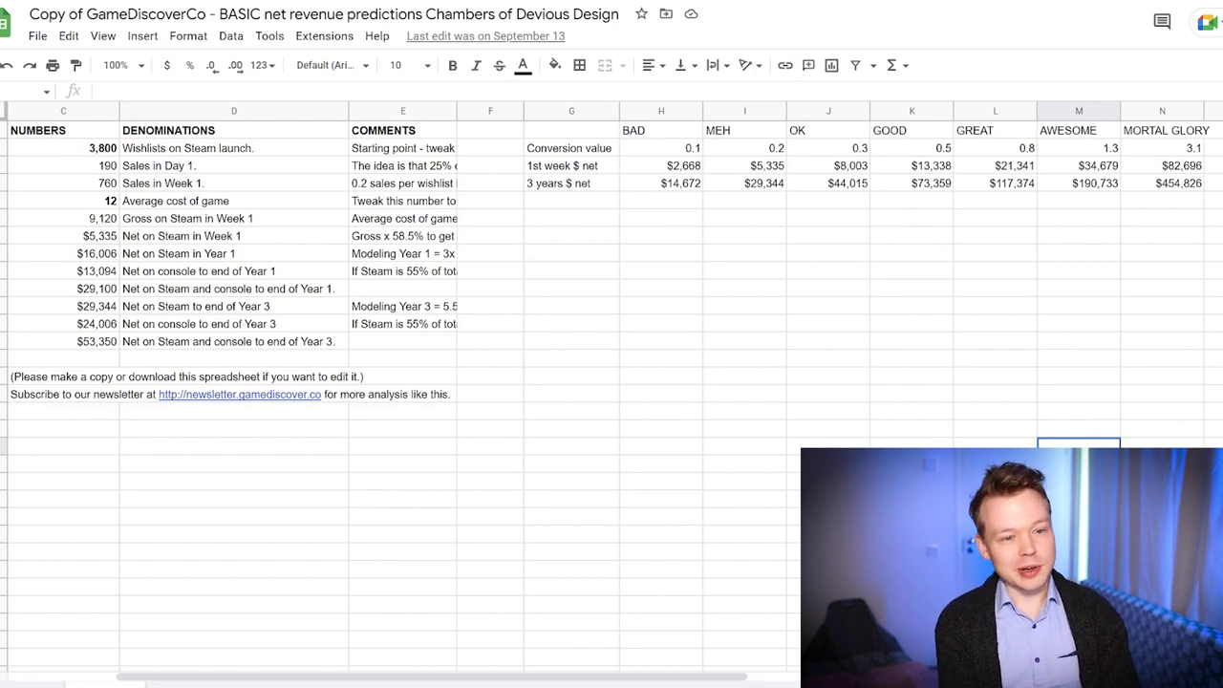
click(912, 468)
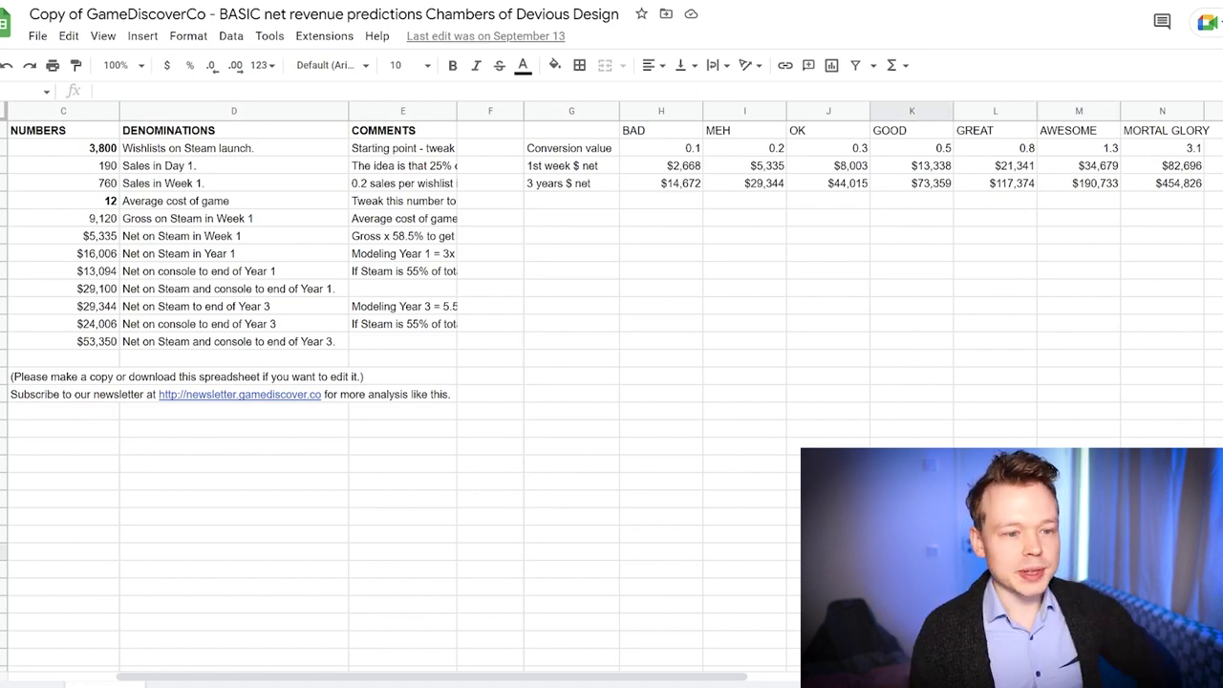
drag(635, 132, 1161, 132)
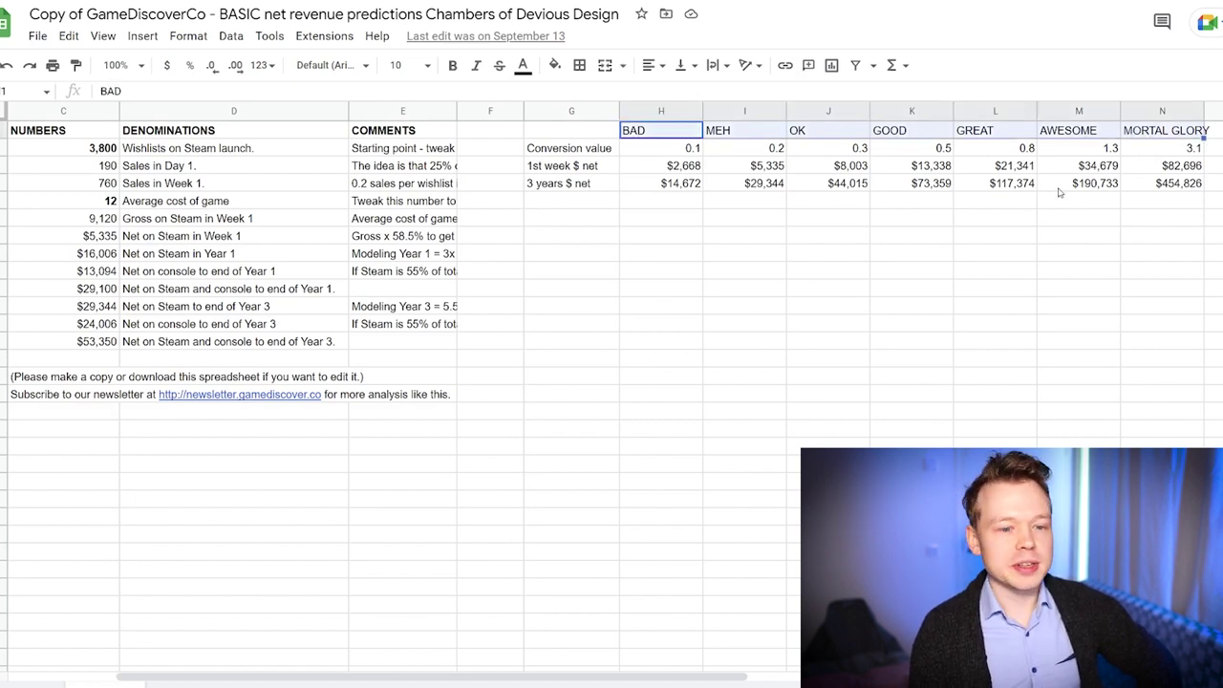
click(784, 383)
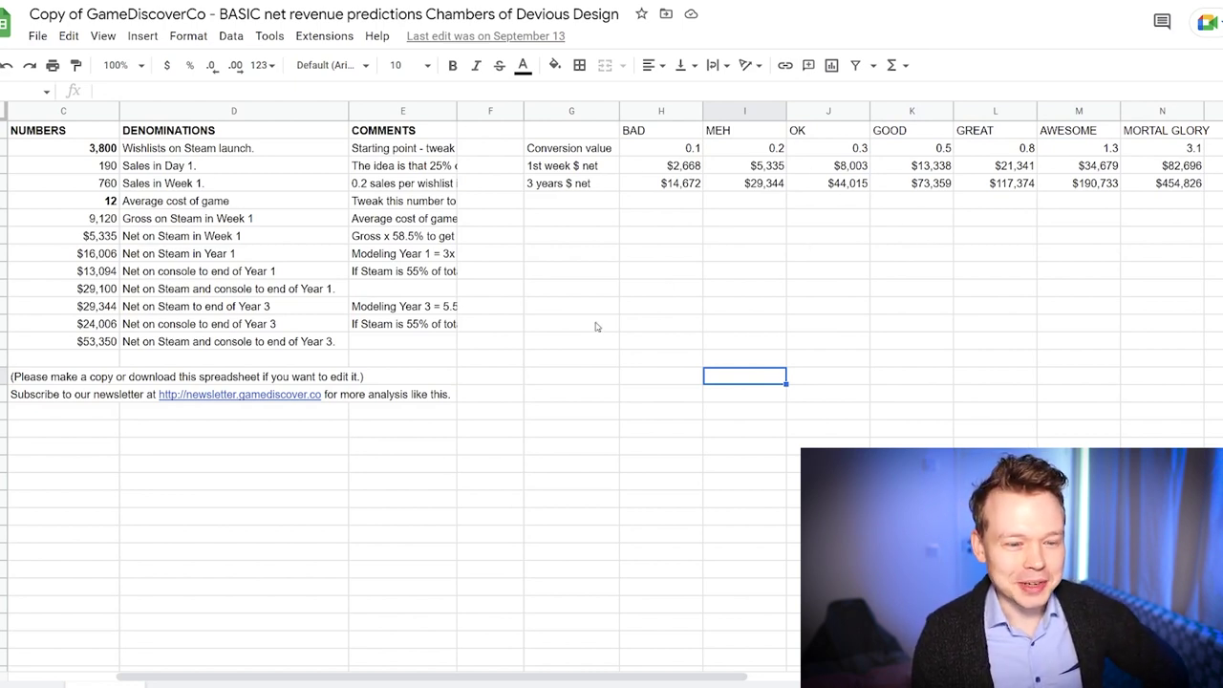
click(743, 444)
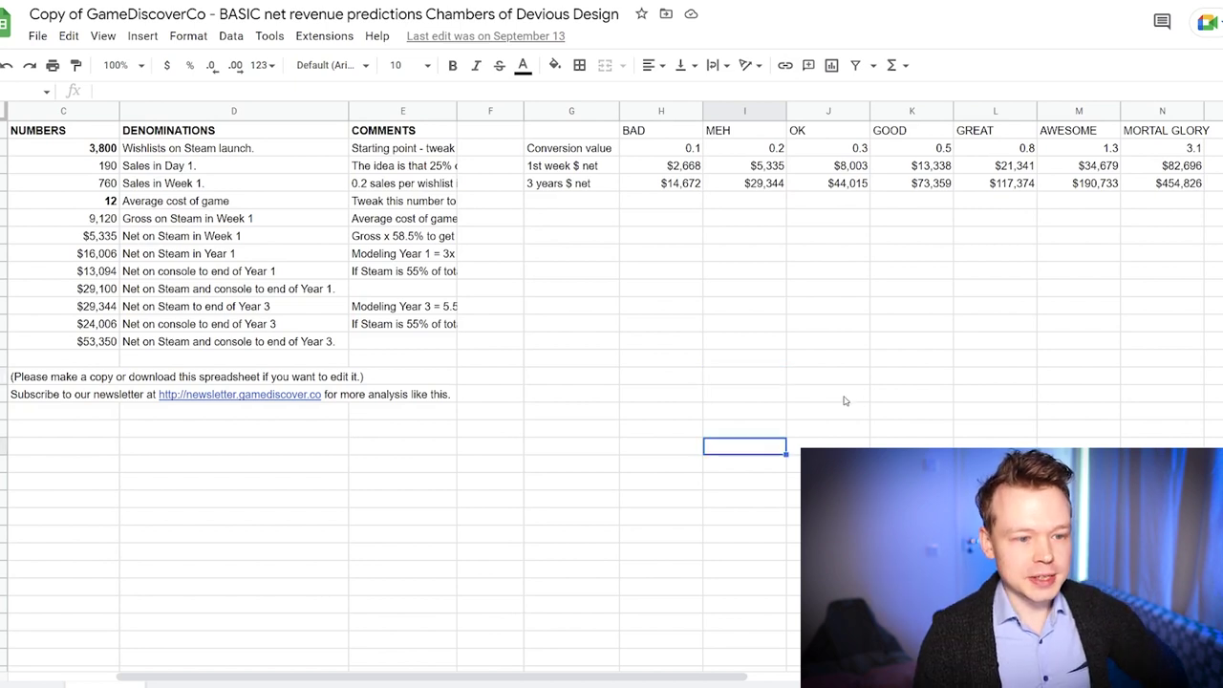
click(590, 169)
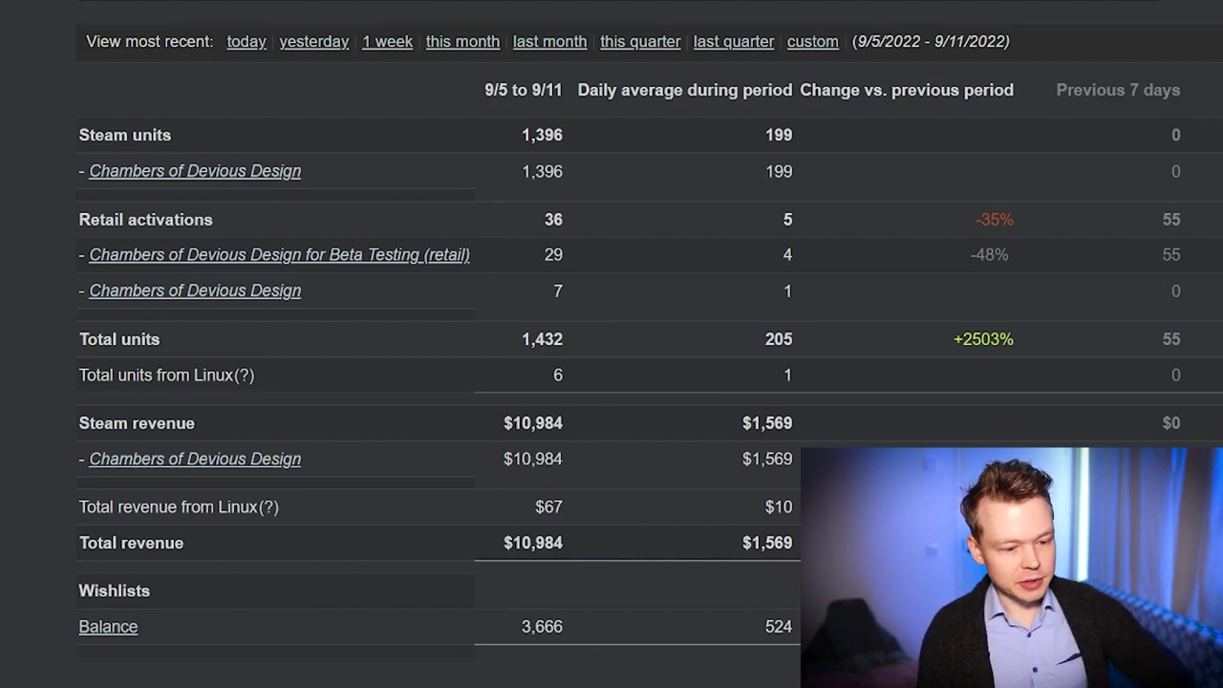
- Switch to Calculator and multiply 11000 by 0.75 to work out the first-week net revenue
drag(0, 275, 872, 191)
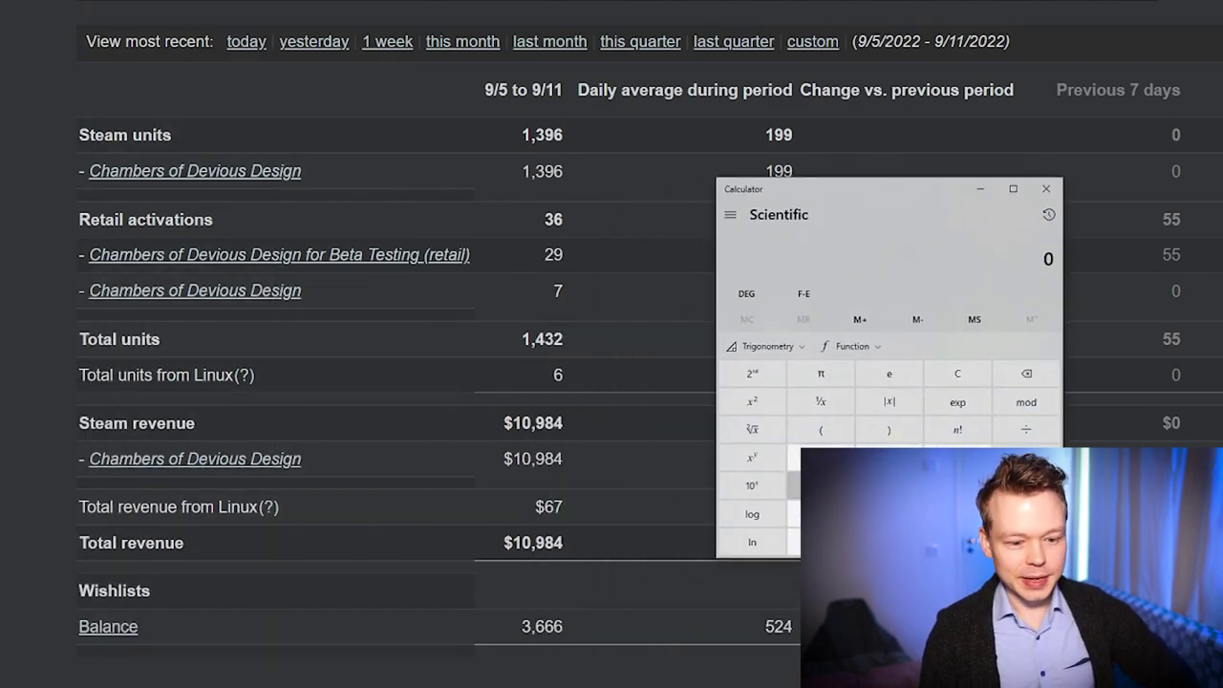
text(1)
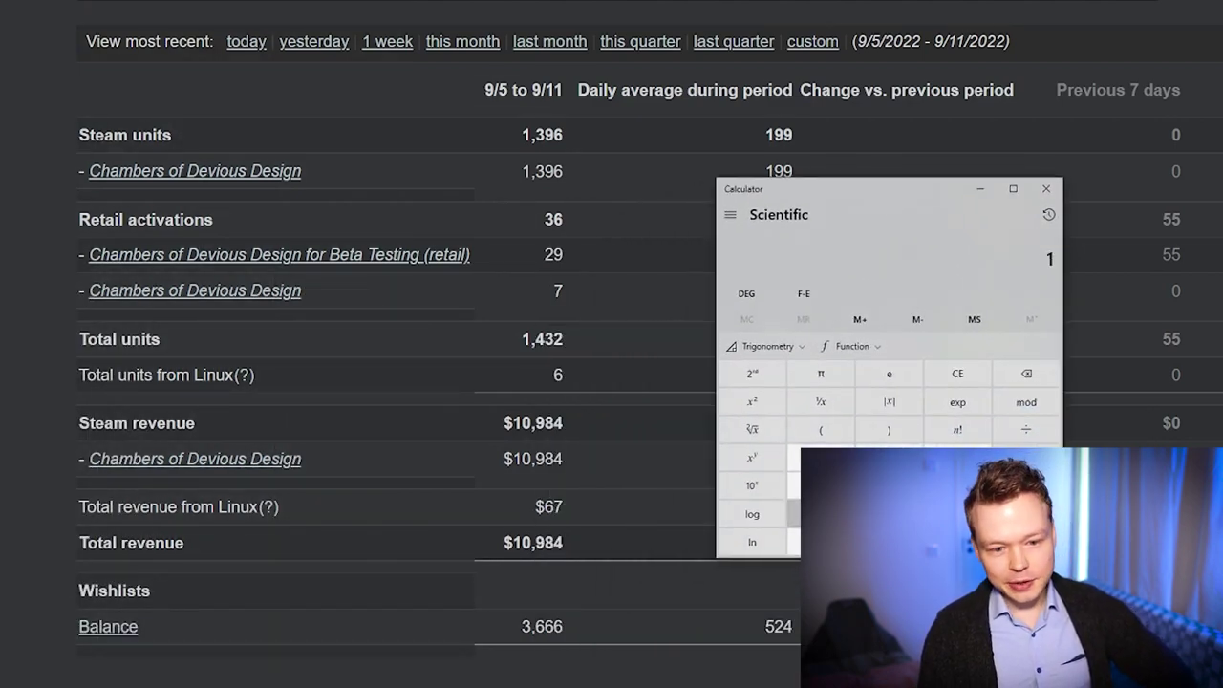
text(1,000)
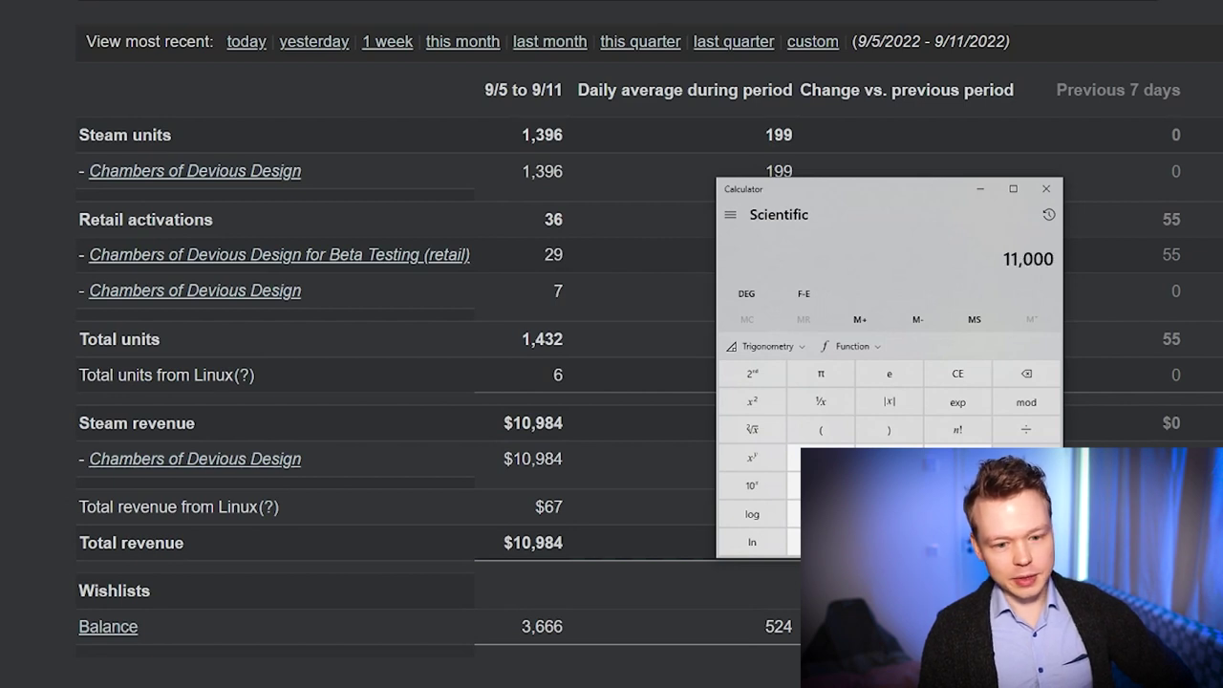
key(asterisk)
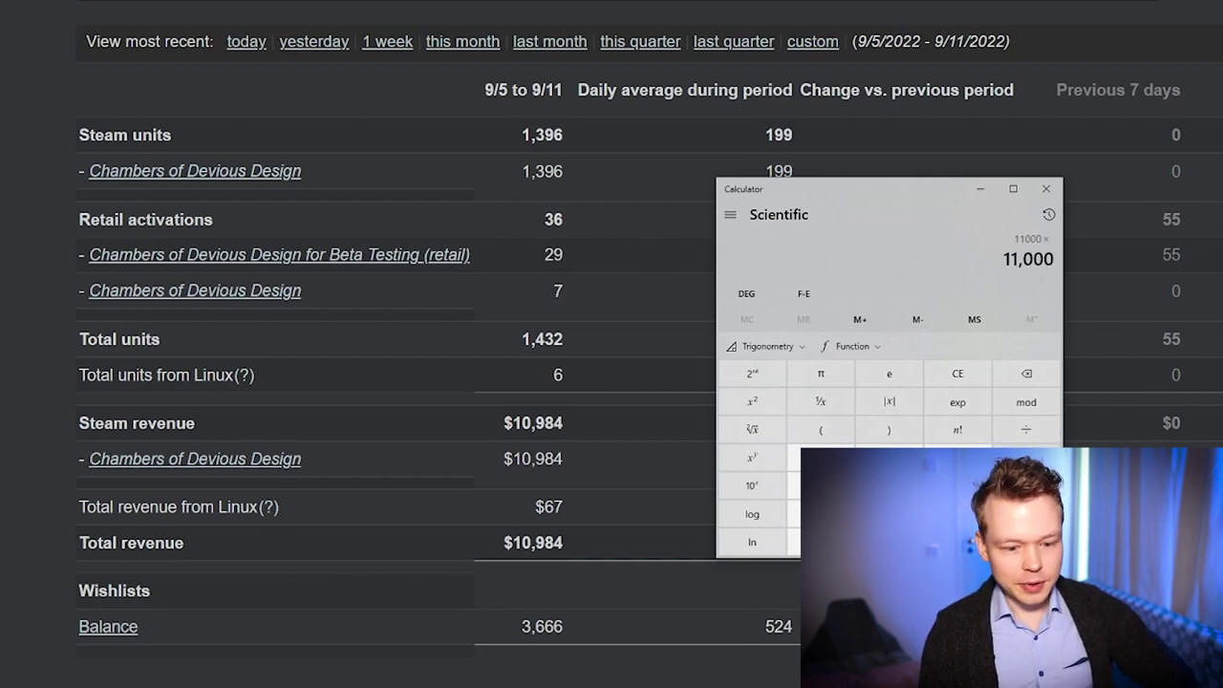
text(0.)
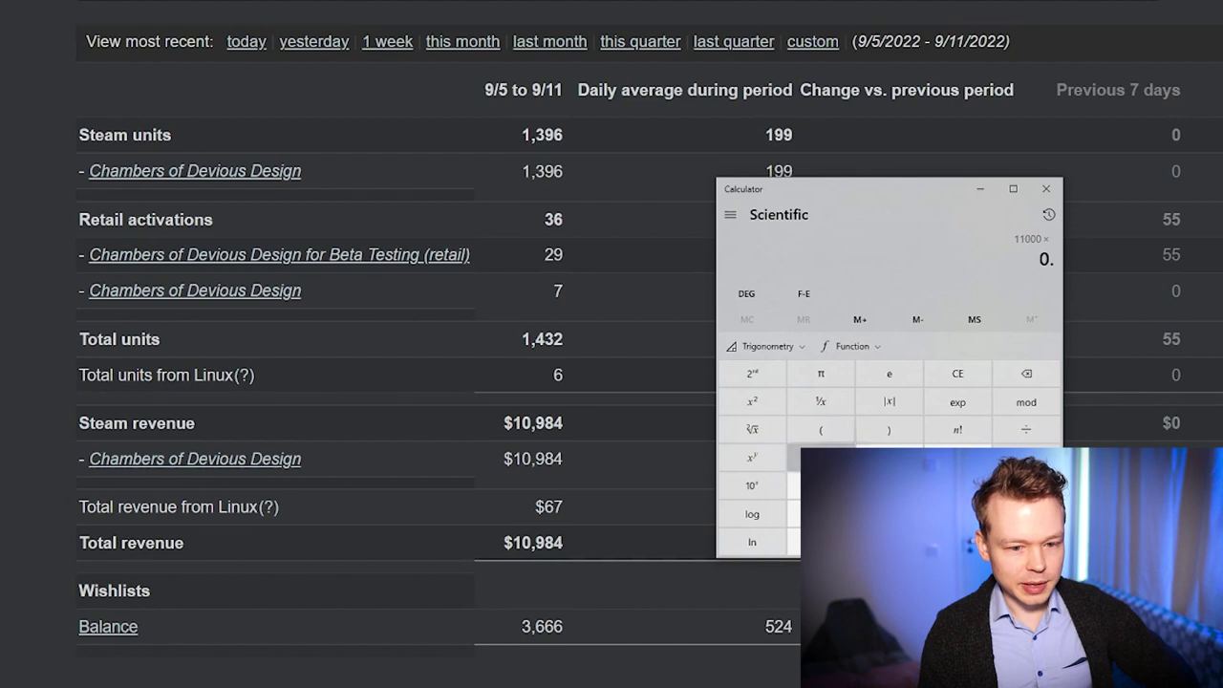
text(75)
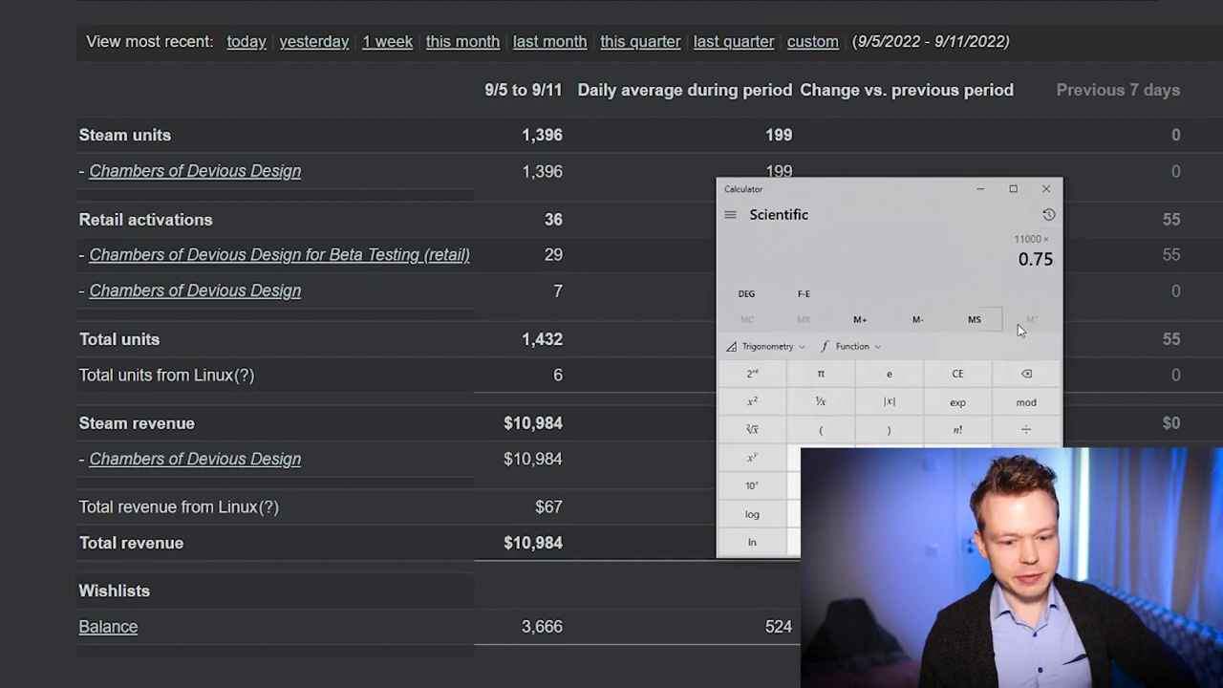
key(Return)
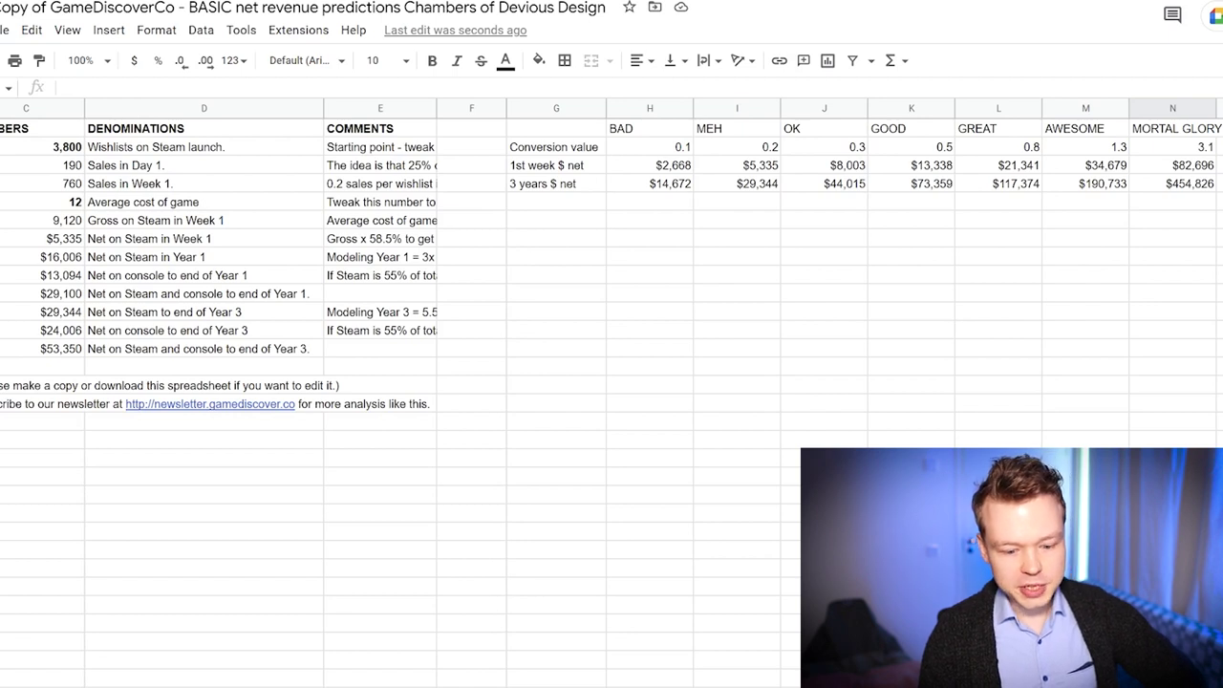
- Return to the GameDiscoverCo spreadsheet and read the comment explaining how Net on Steam in Week 1 is derived from gross
key(alt+Tab)
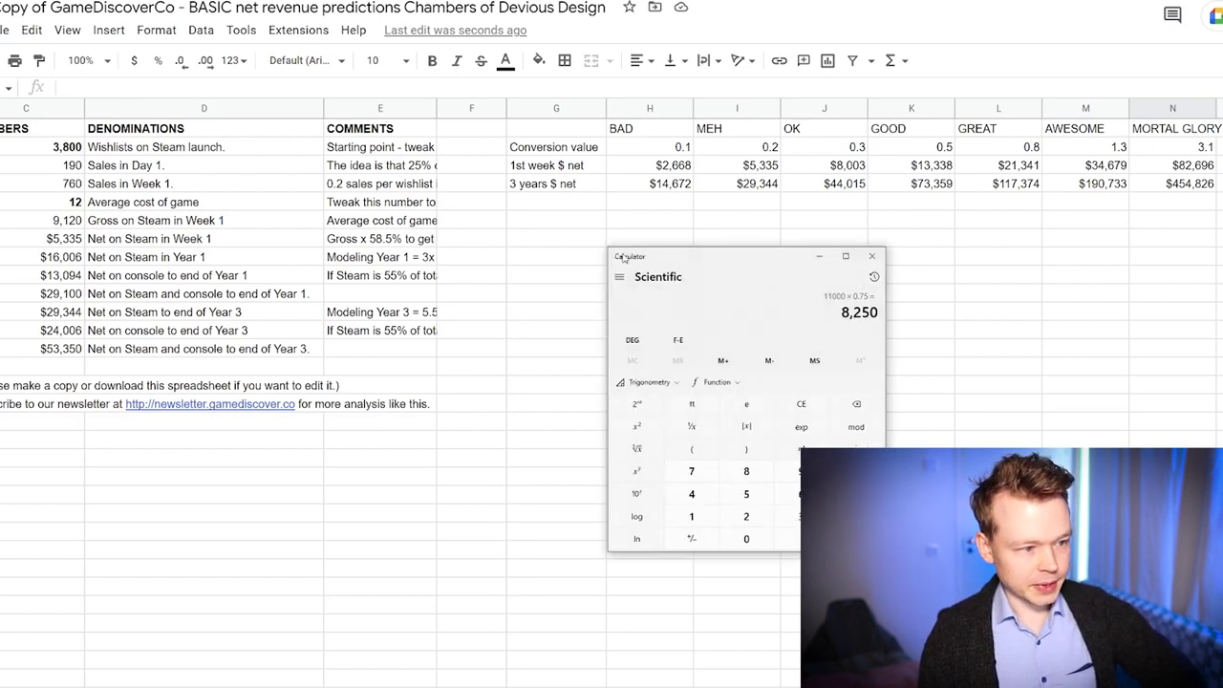
click(528, 260)
click(386, 239)
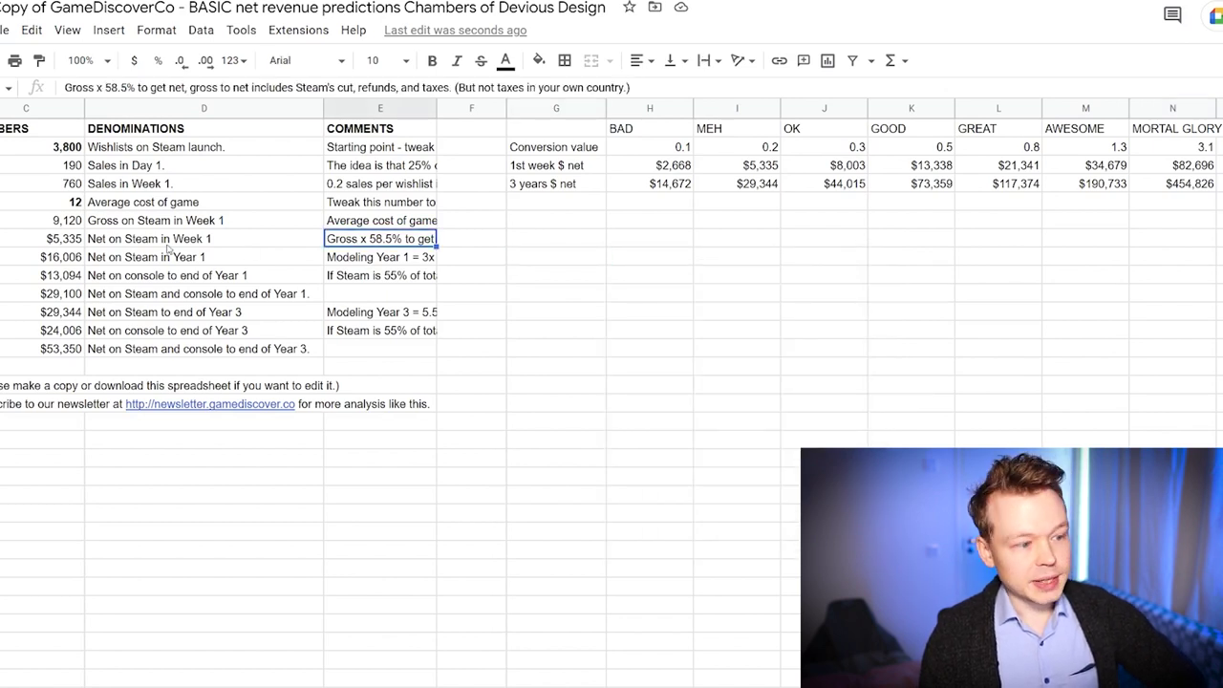
click(106, 244)
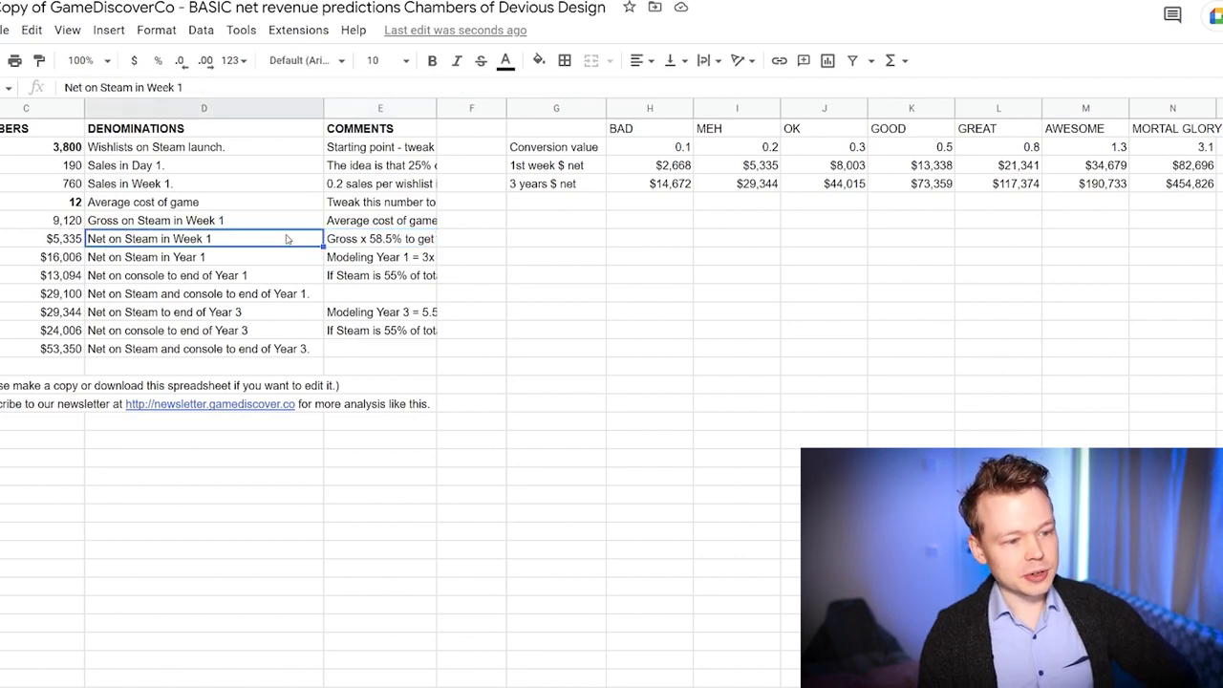
click(350, 247)
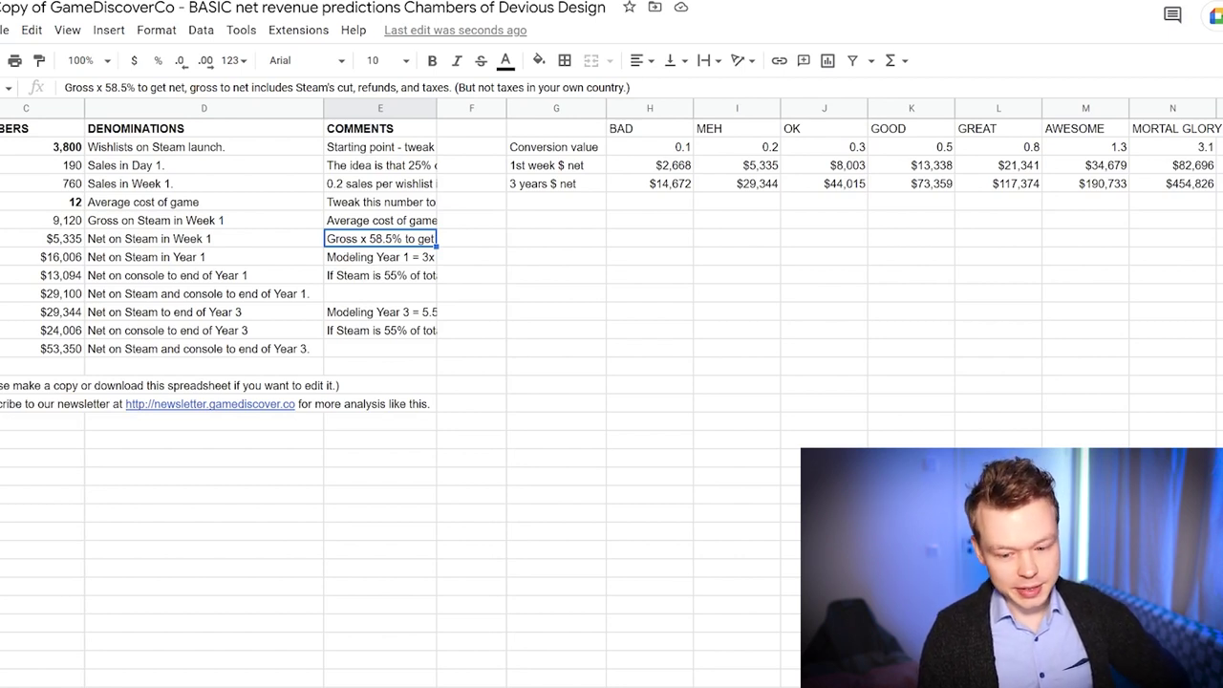
- Switch to Calculator and multiply the previous first-week revenue result by 0.7
key(alt+Tab)
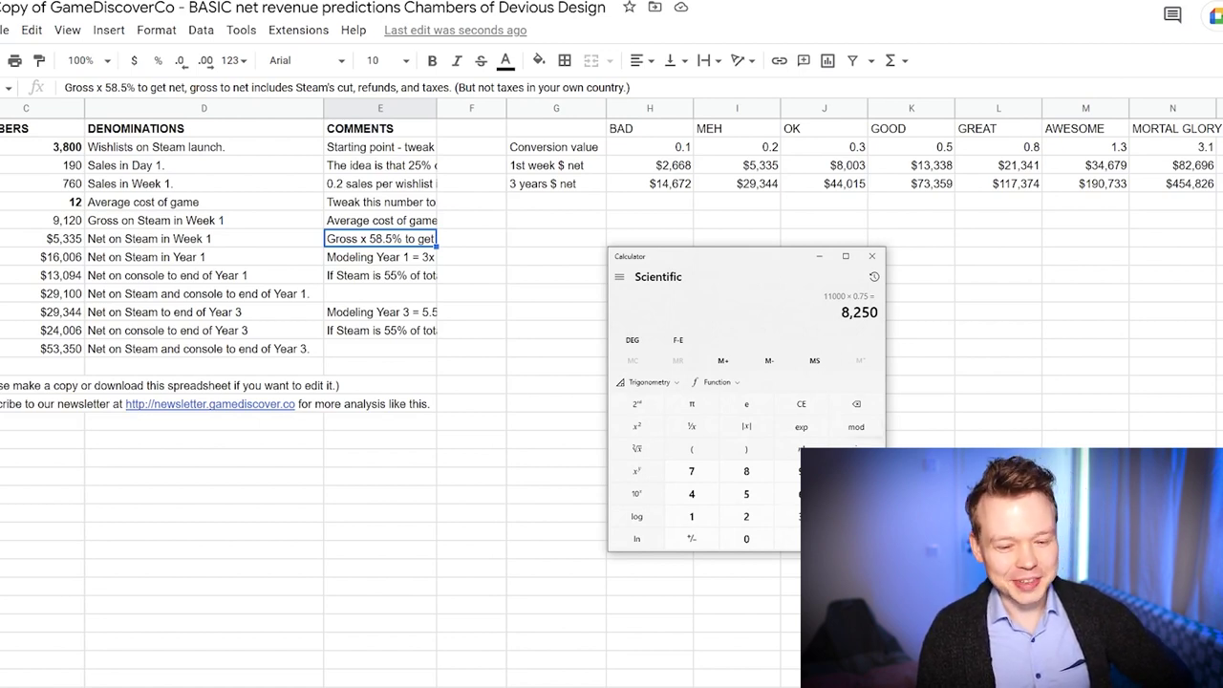
text(*0.7)
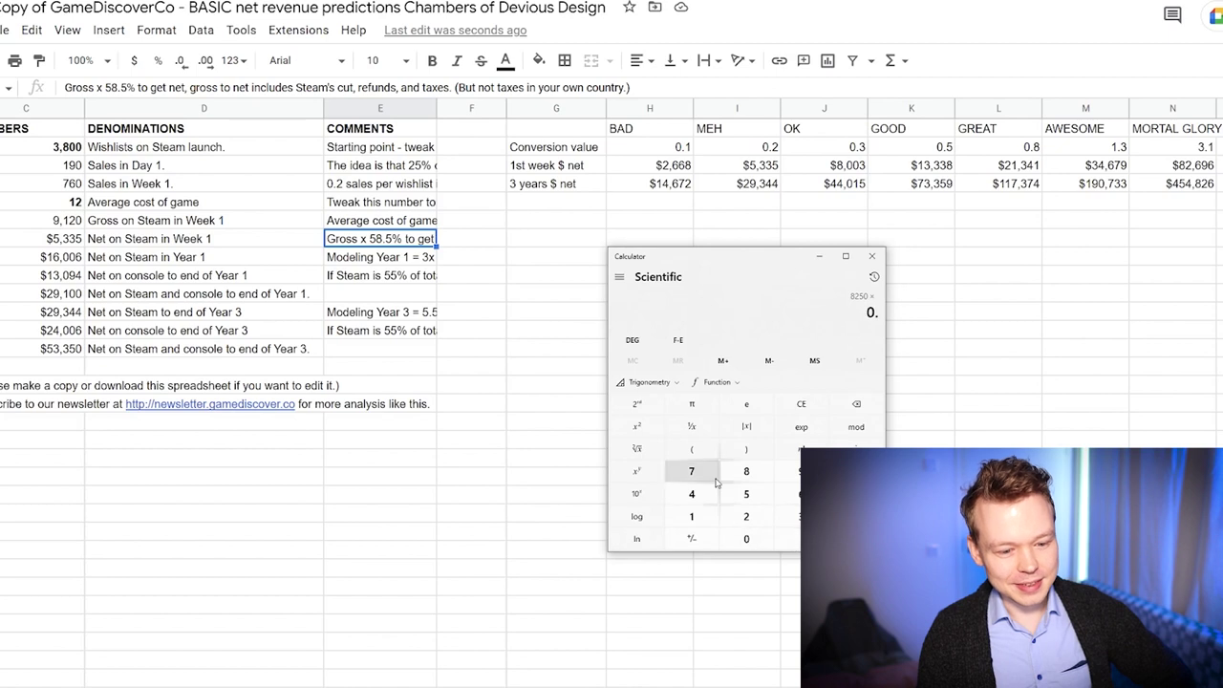
key(Return)
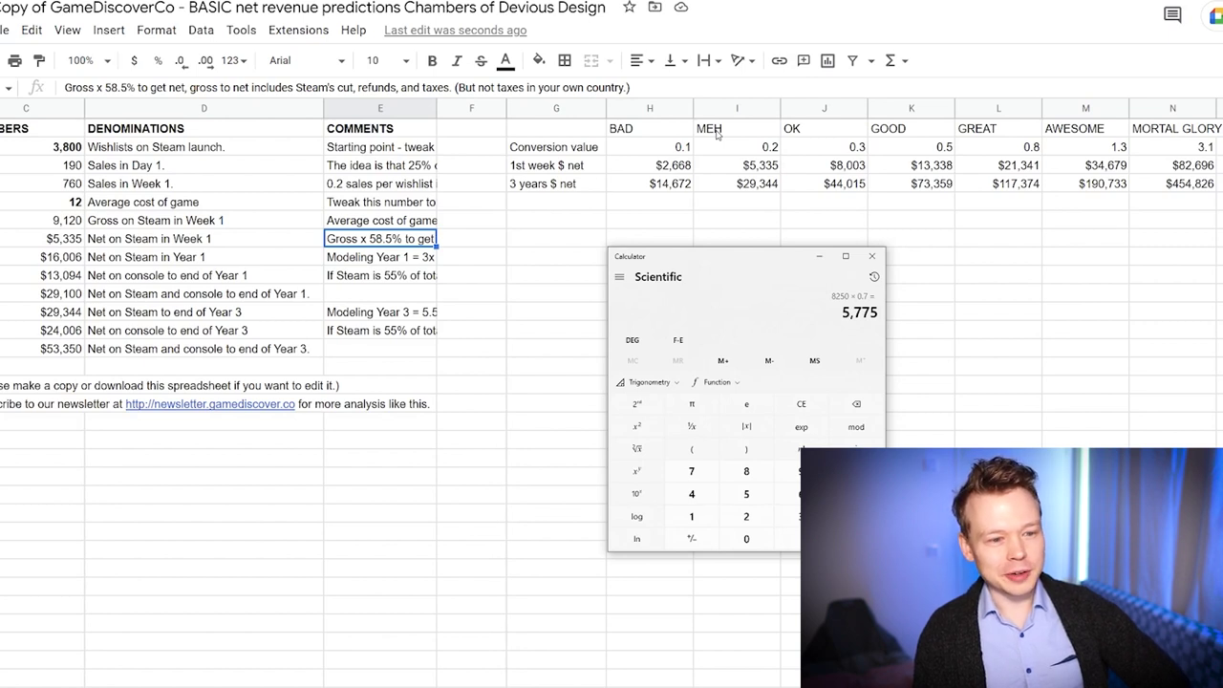
- Return to the GameDiscoverCo spreadsheet and examine the MEH scenario's conversion value and the Week 1 sales-per-wishlist comment with its linked article
click(754, 145)
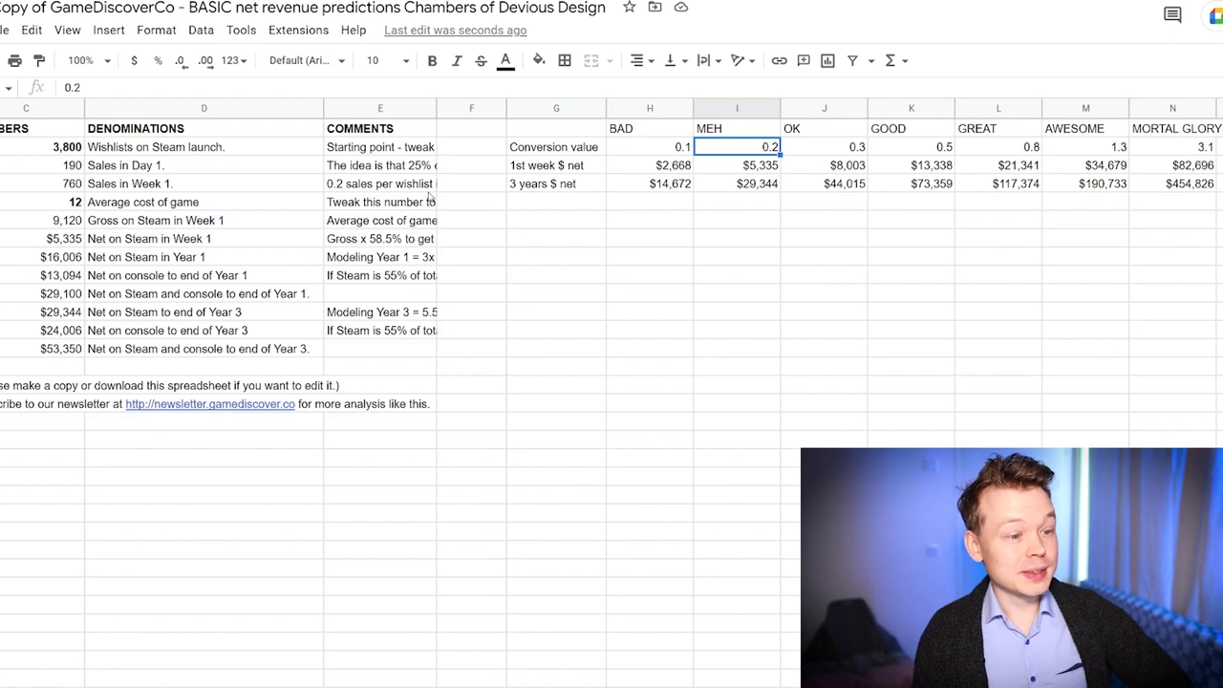
click(361, 184)
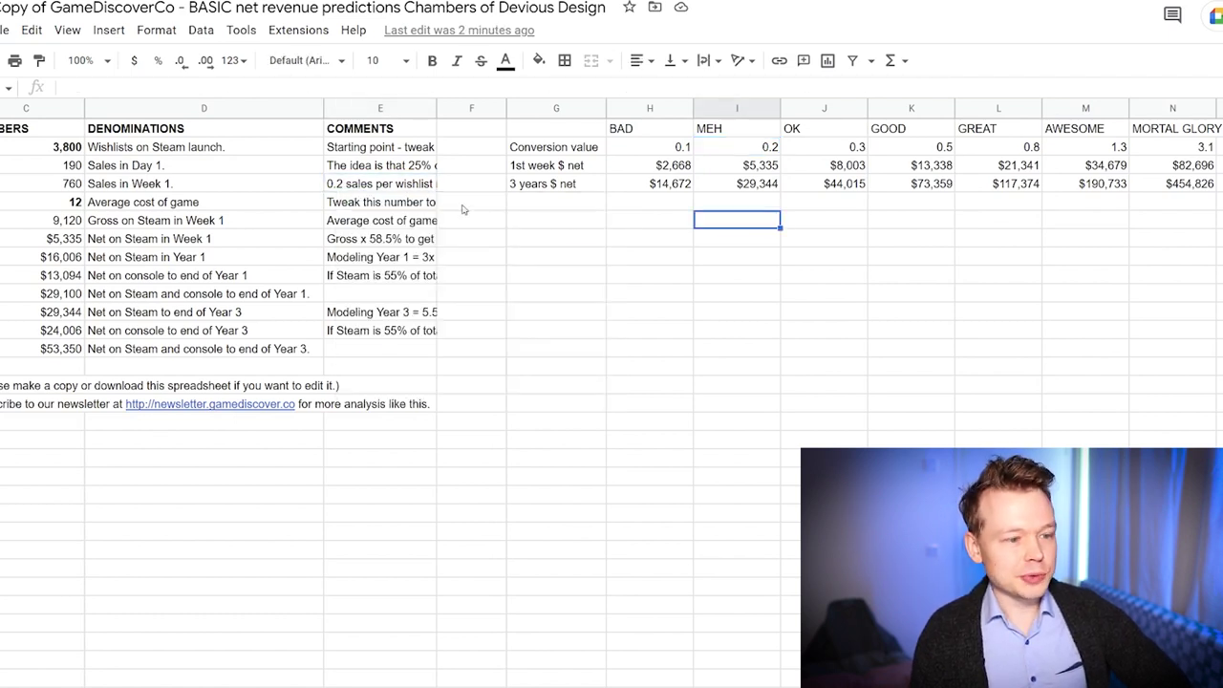
click(730, 129)
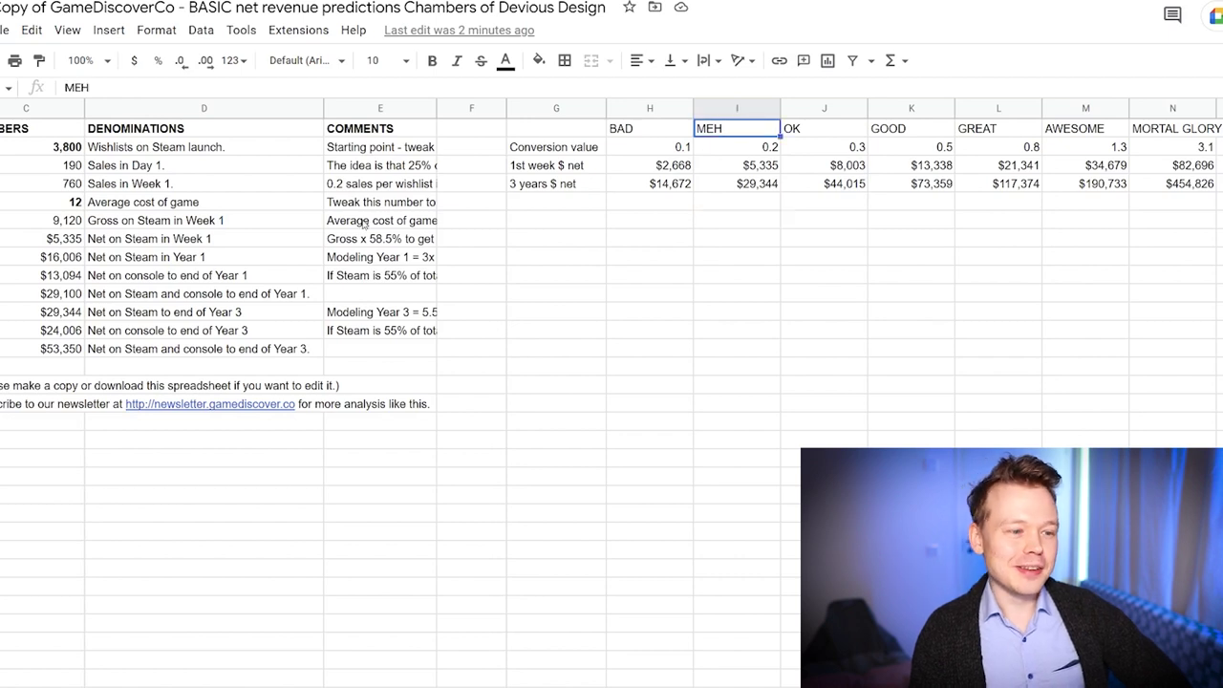
mouse_move(366, 189)
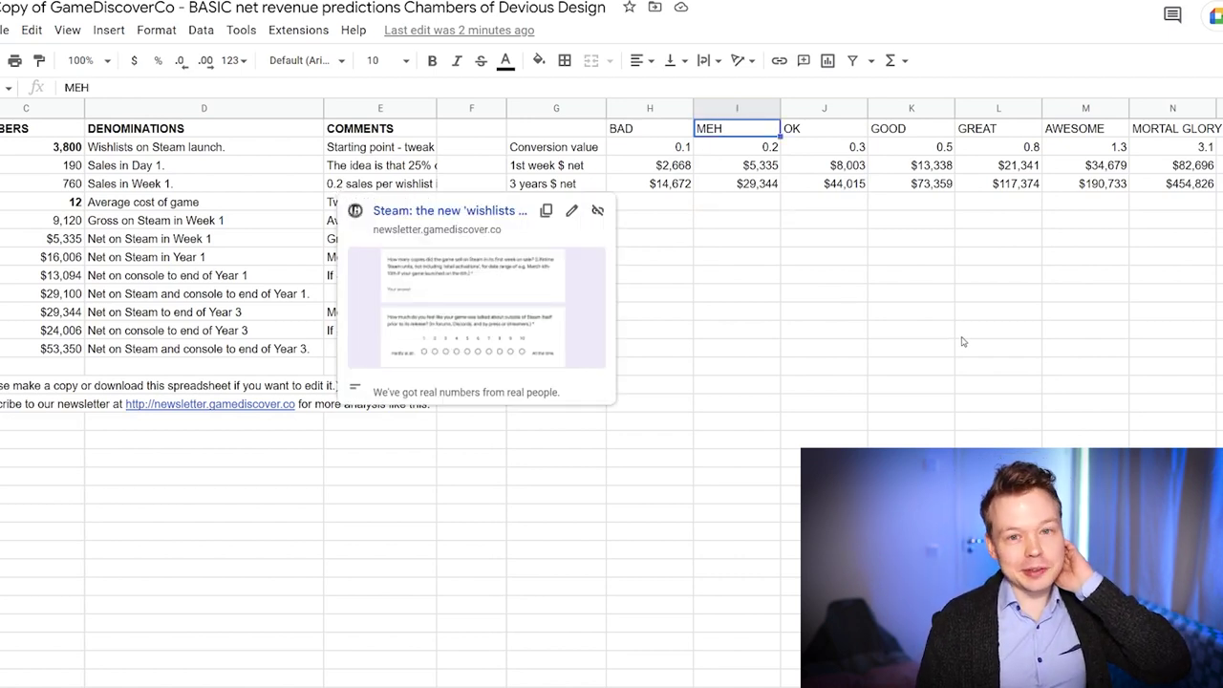
click(731, 153)
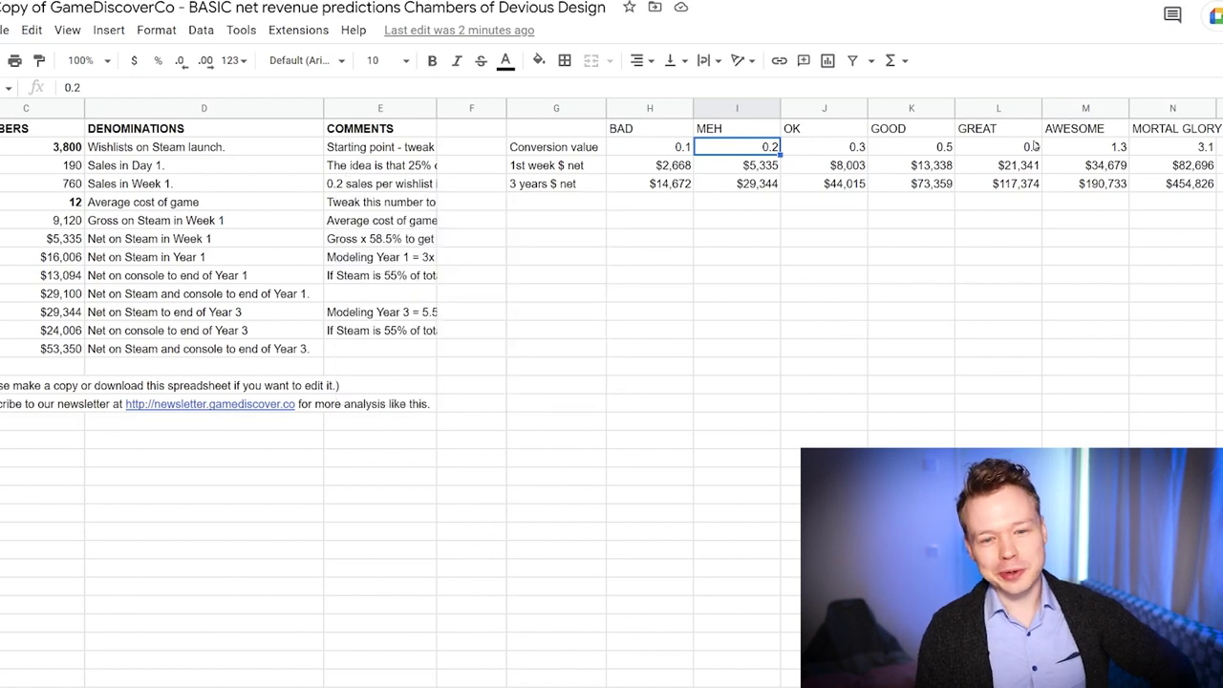
click(731, 223)
click(730, 241)
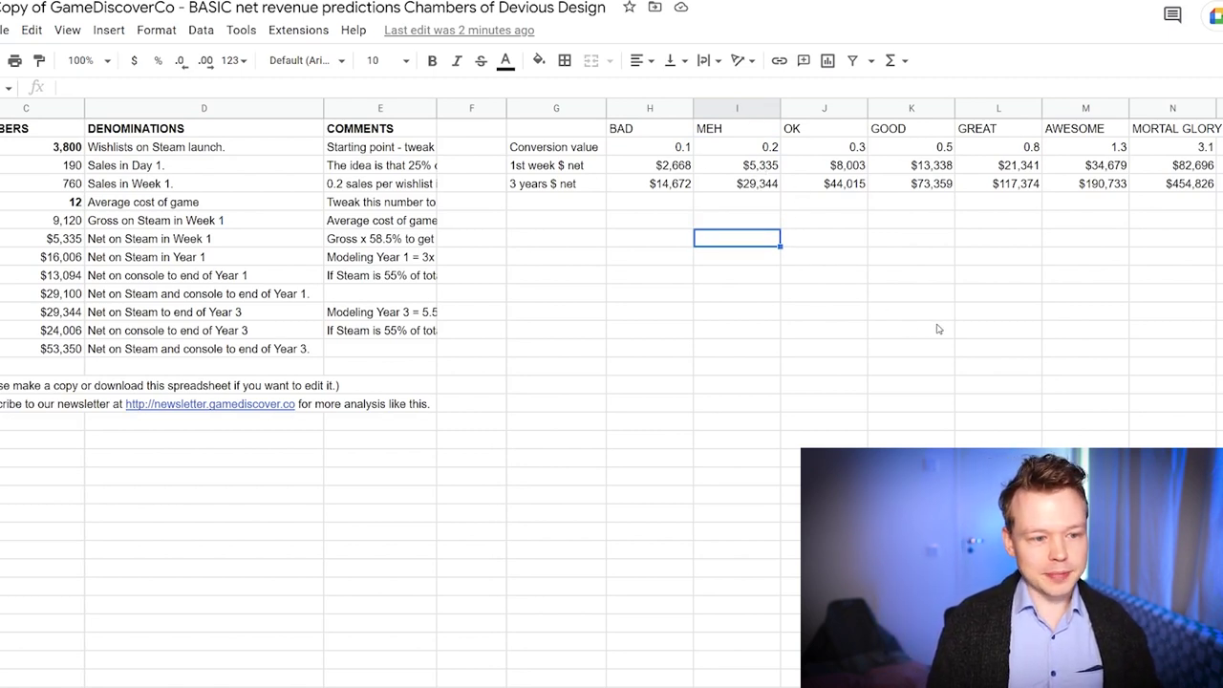
- Calculate the MEH scenario's three-year net revenue per hour in cell I6 with the formula =I4/1730
click(760, 187)
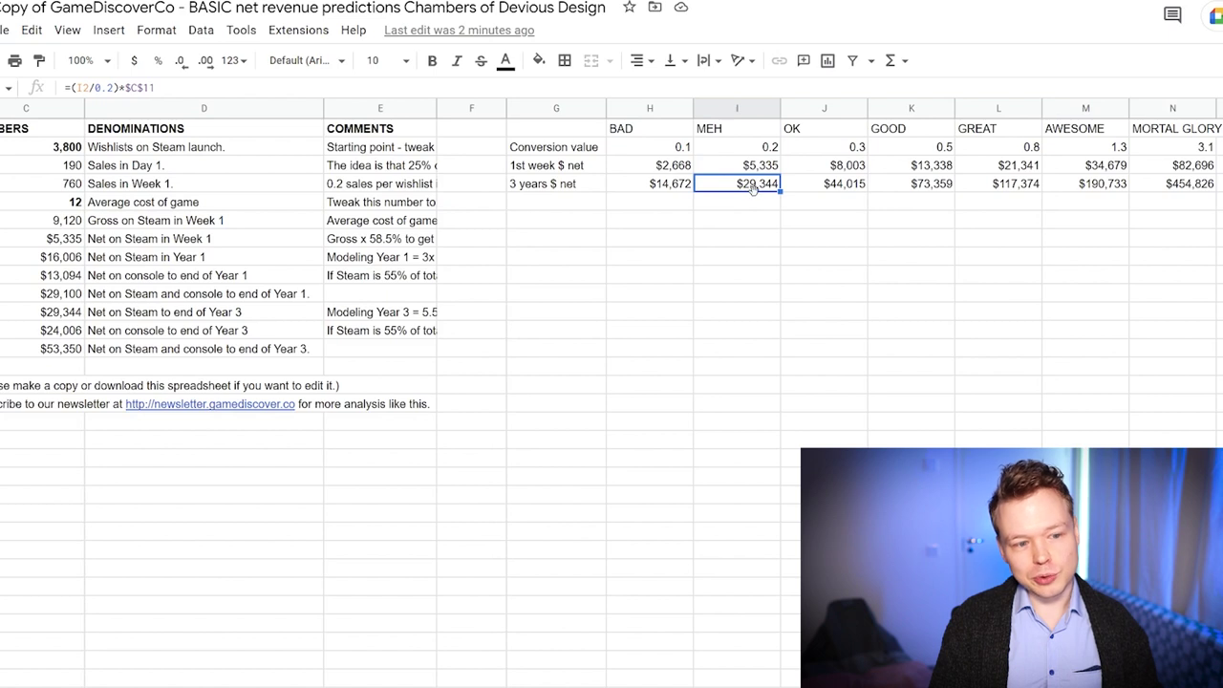
click(757, 229)
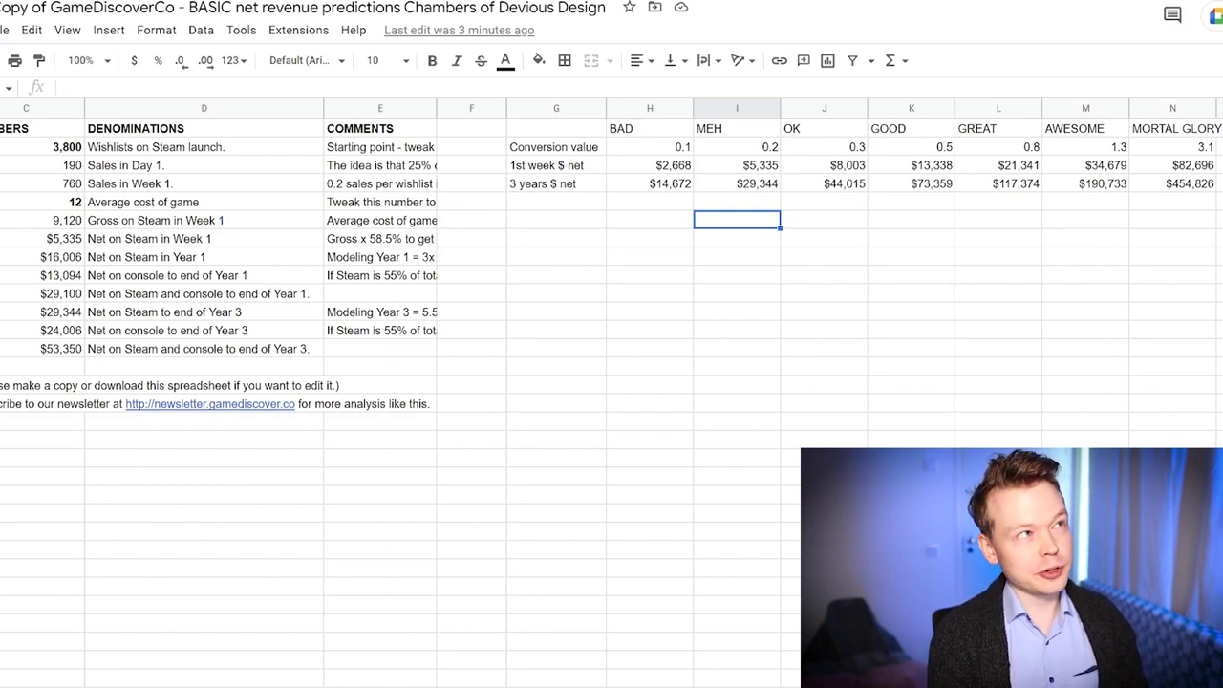
text(=)
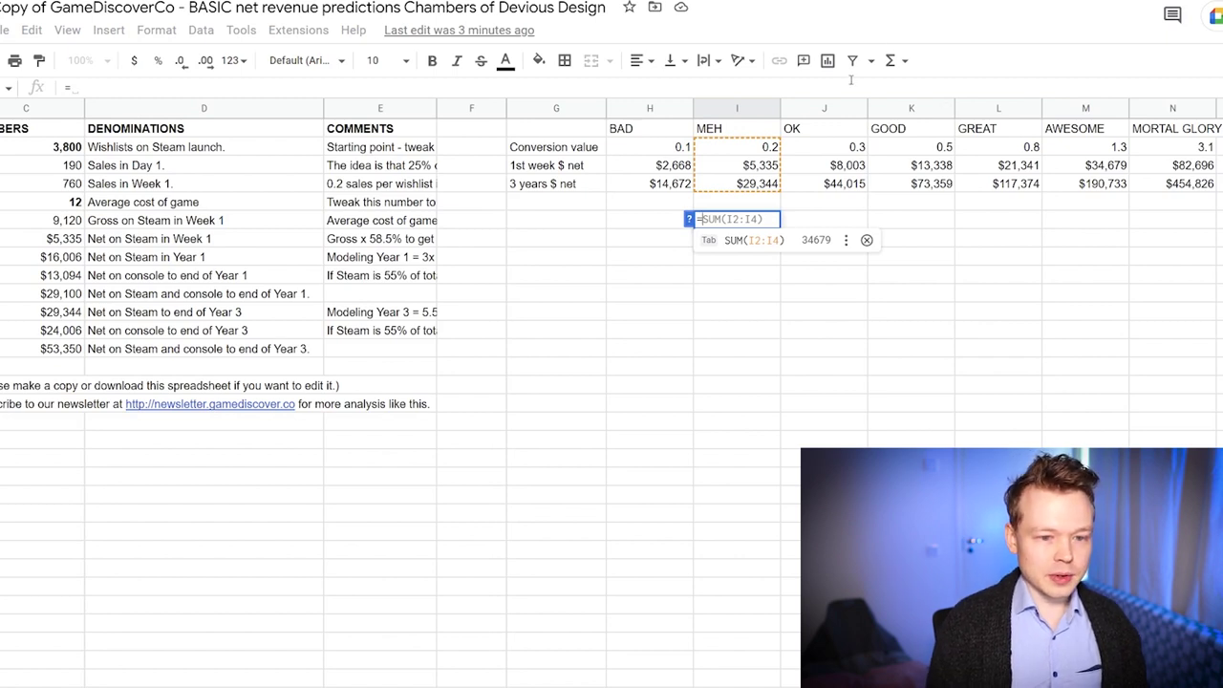
click(761, 190)
text(/1730)
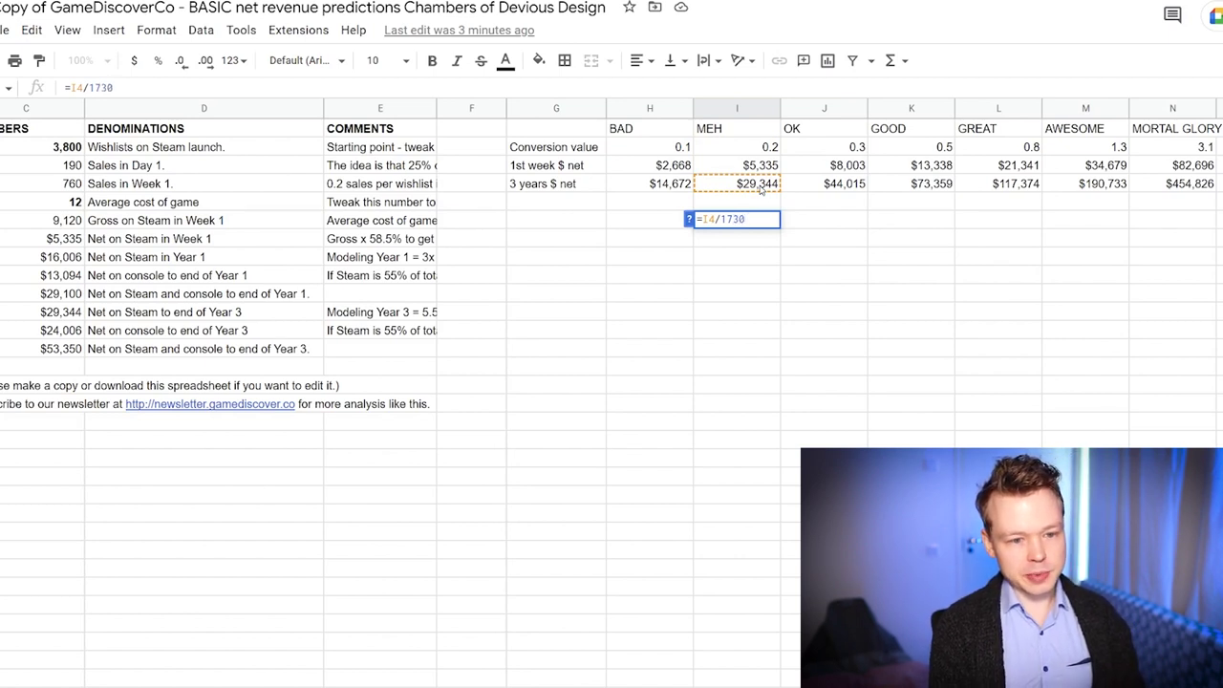
key(Return)
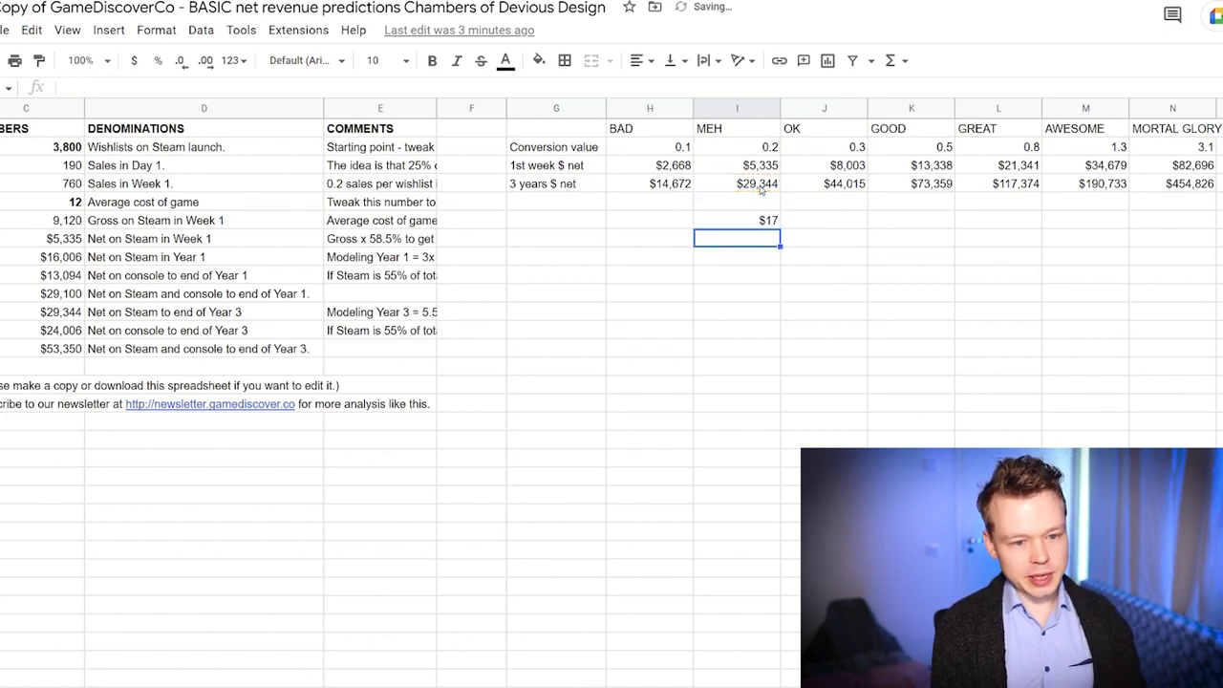
click(769, 219)
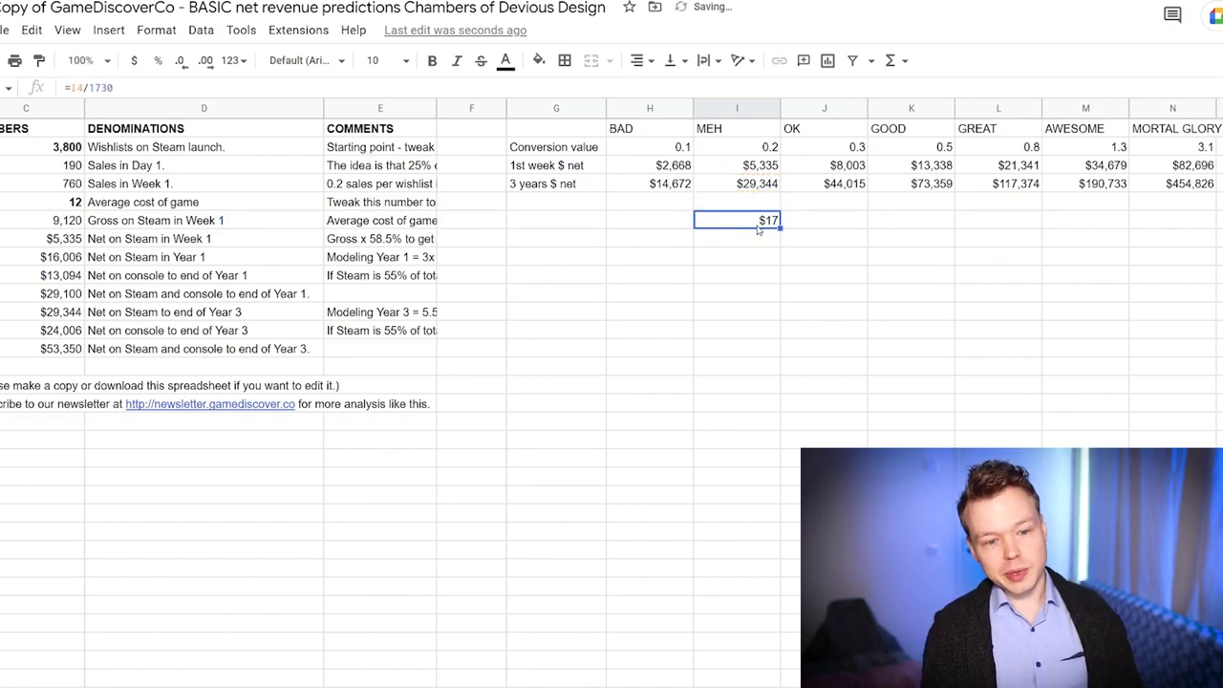